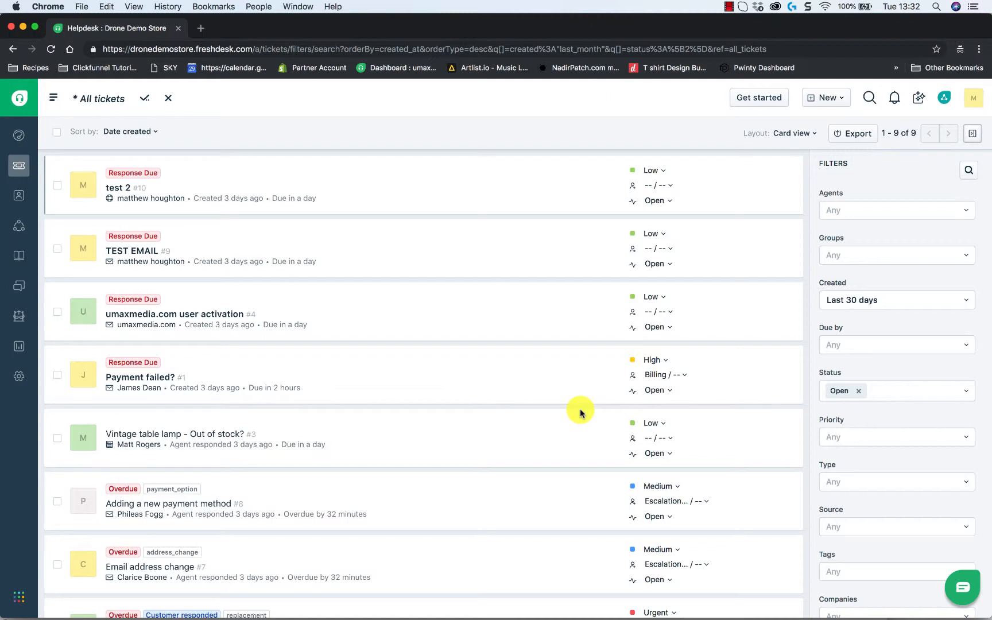
Review the helpdesk dashboard and the full list of tickets
{"action": "left_click", "coordinate": [20, 137]}
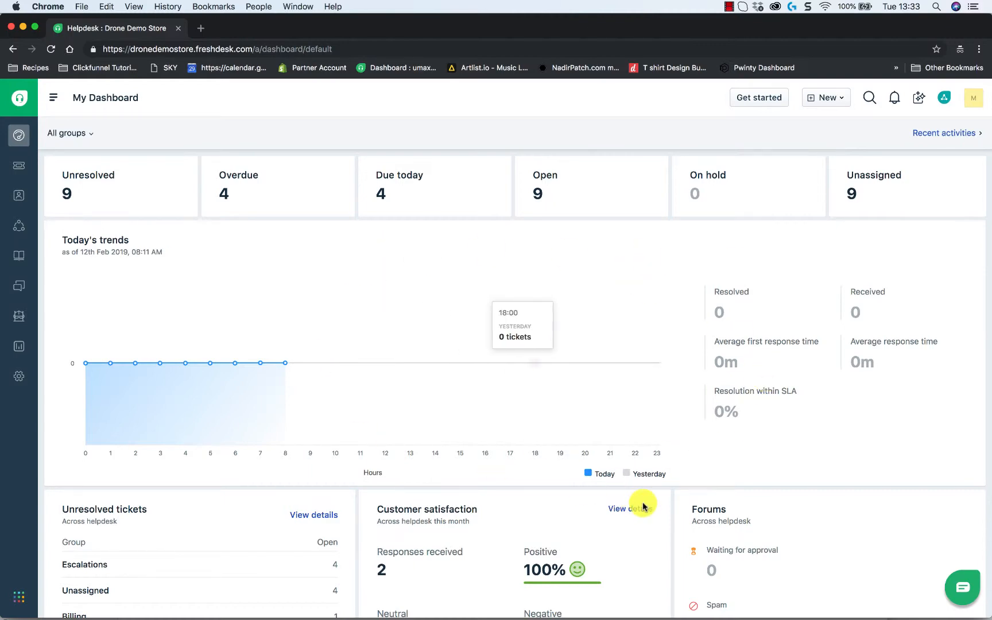
{"action": "scroll", "coordinate": [640, 505], "scroll_direction": "down", "scroll_amount": 5}
{"action": "scroll", "coordinate": [640, 505], "scroll_direction": "up", "scroll_amount": 5}
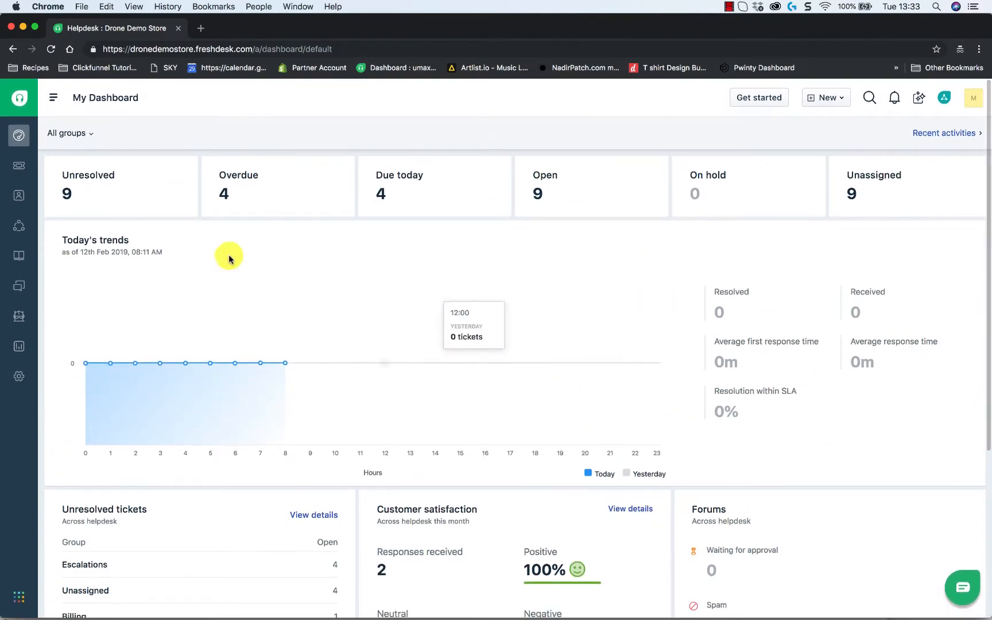
{"action": "left_click", "coordinate": [19, 166]}
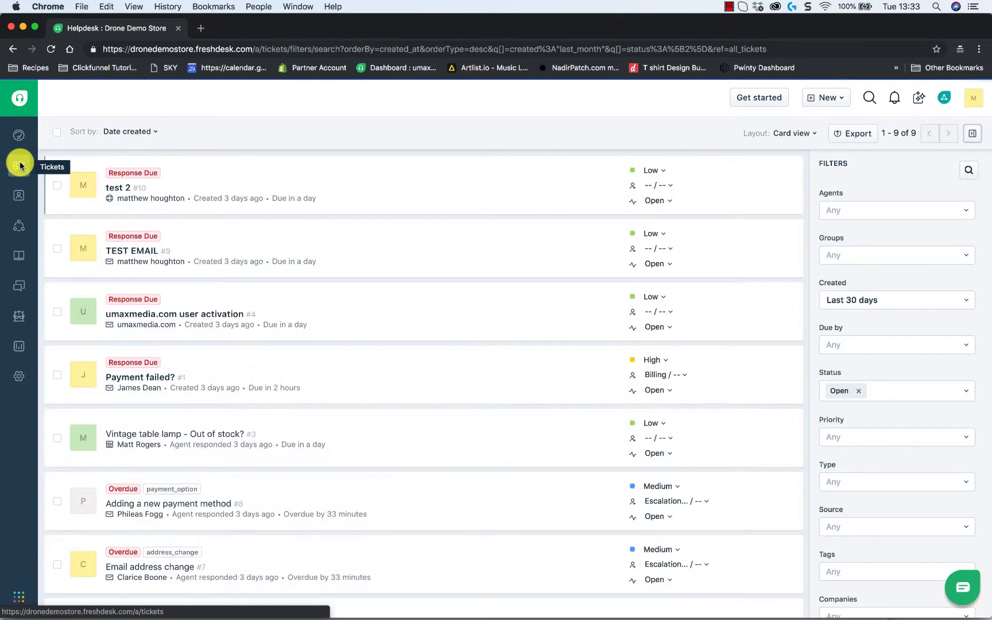
{"action": "scroll", "coordinate": [366, 367], "scroll_direction": "down", "scroll_amount": 3}
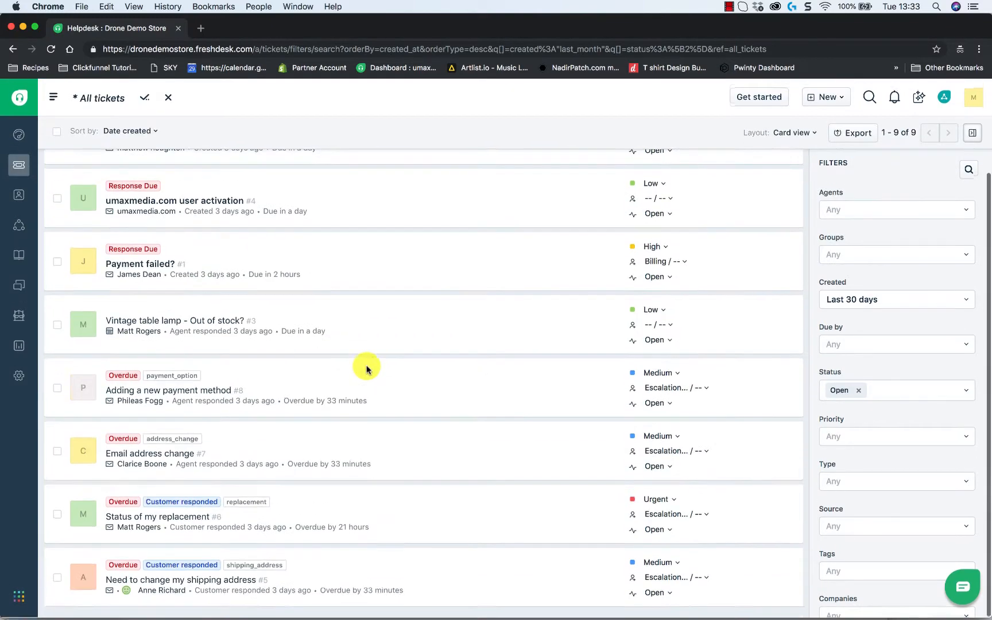
{"action": "scroll", "coordinate": [366, 367], "scroll_direction": "up", "scroll_amount": 3}
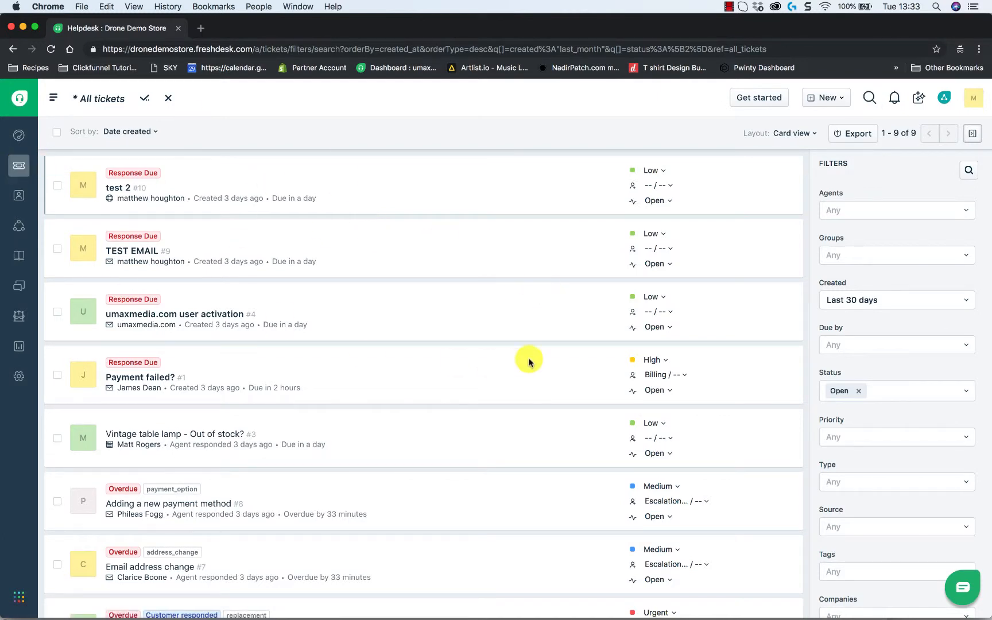
Remove the Open status filter from the ticket list and apply it again
{"action": "left_click", "coordinate": [956, 390]}
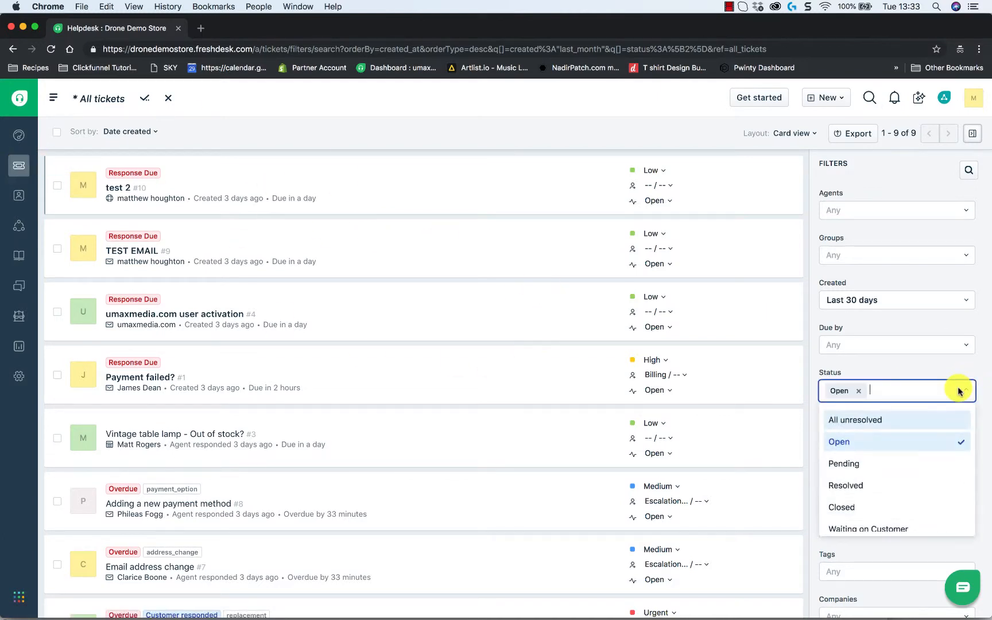
{"action": "left_click", "coordinate": [861, 440]}
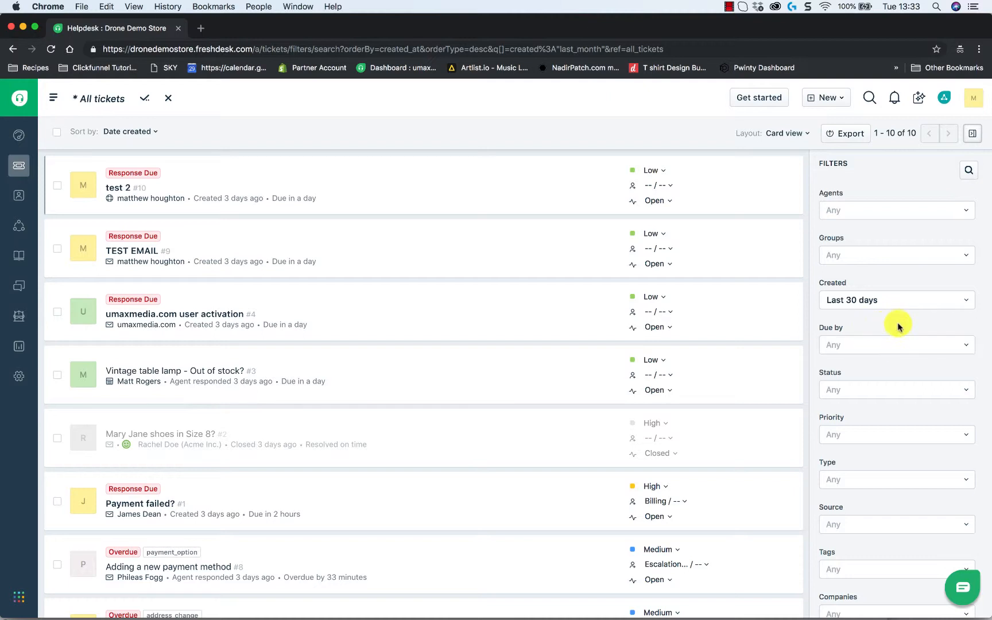
{"action": "left_click", "coordinate": [879, 388]}
{"action": "left_click", "coordinate": [859, 439]}
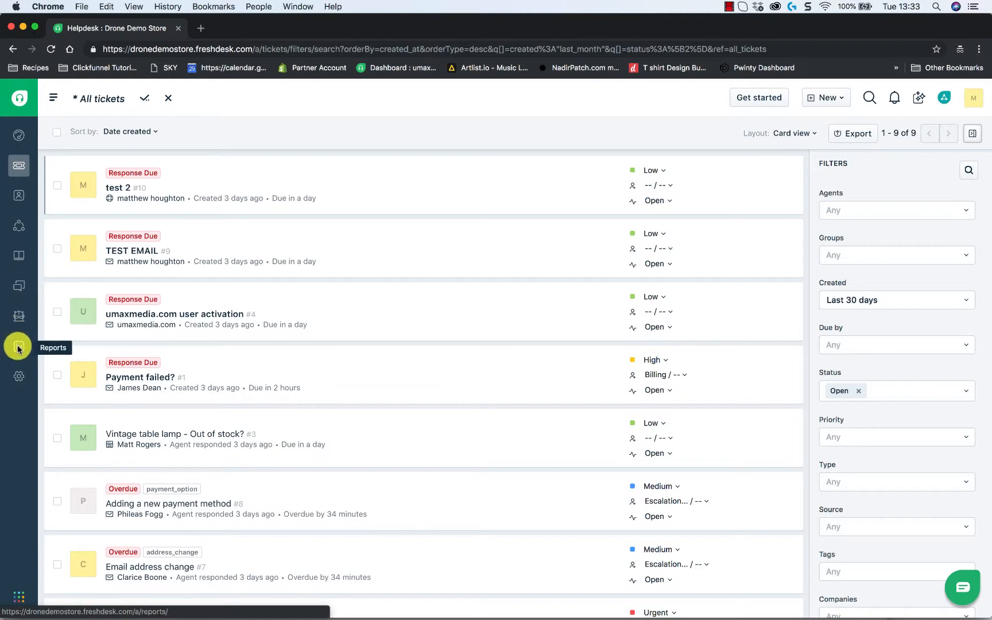
Look through the admin settings and the Facebook support channel page, and return to the ticket list
{"action": "left_click", "coordinate": [19, 376]}
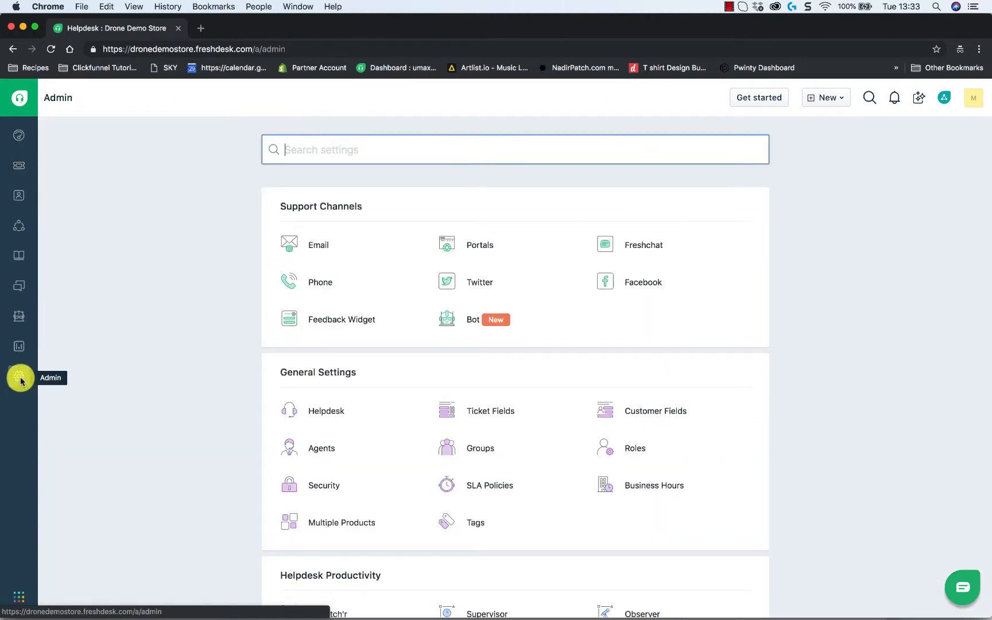
{"action": "scroll", "coordinate": [337, 387], "scroll_direction": "down", "scroll_amount": 4}
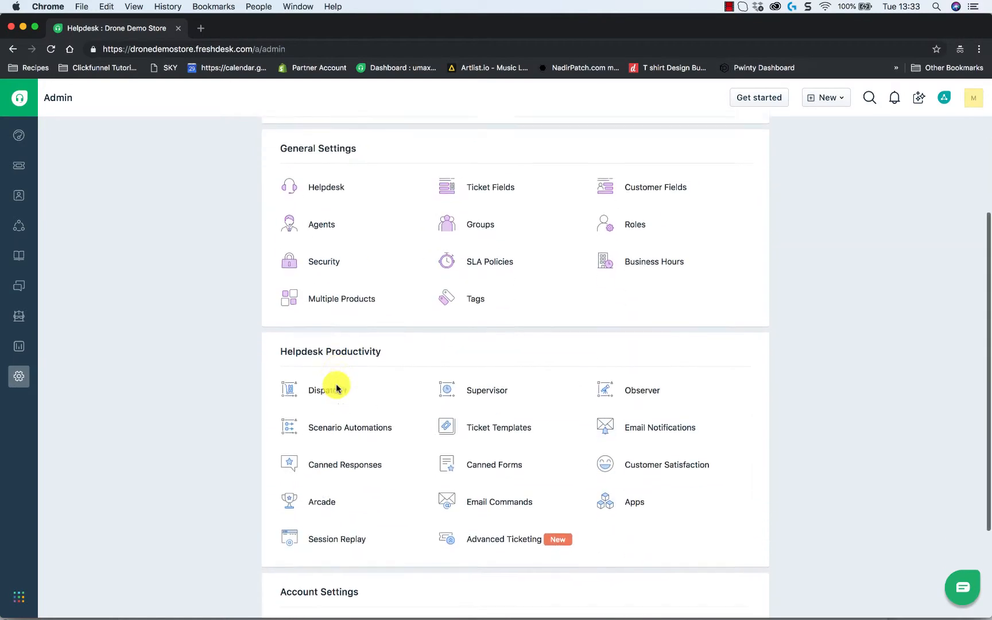
{"action": "scroll", "coordinate": [337, 389], "scroll_direction": "down", "scroll_amount": 3}
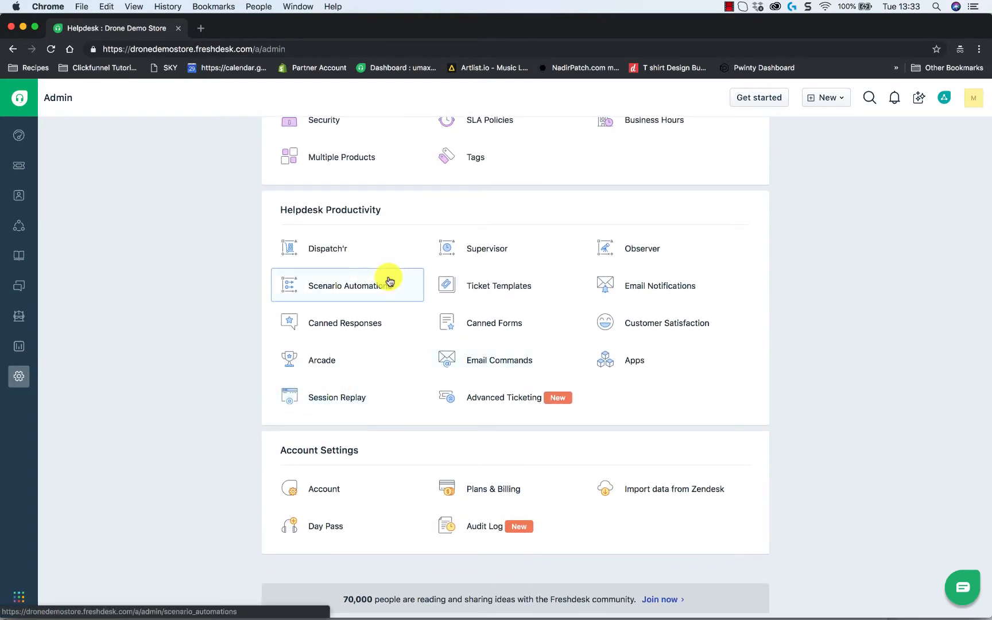
{"action": "scroll", "coordinate": [389, 281], "scroll_direction": "up", "scroll_amount": 7}
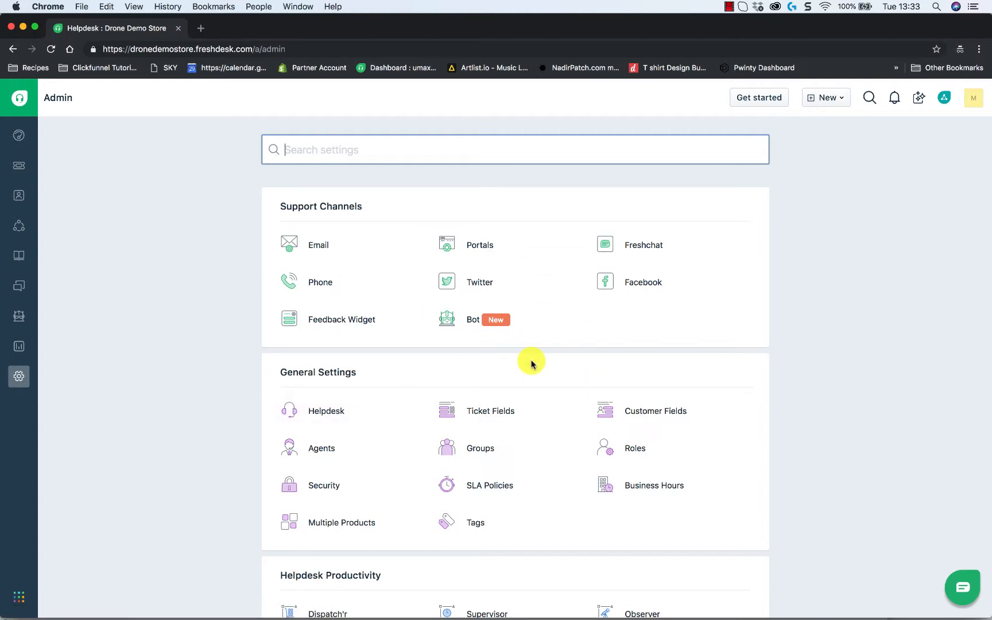
{"action": "scroll", "coordinate": [400, 367], "scroll_direction": "down", "scroll_amount": 2}
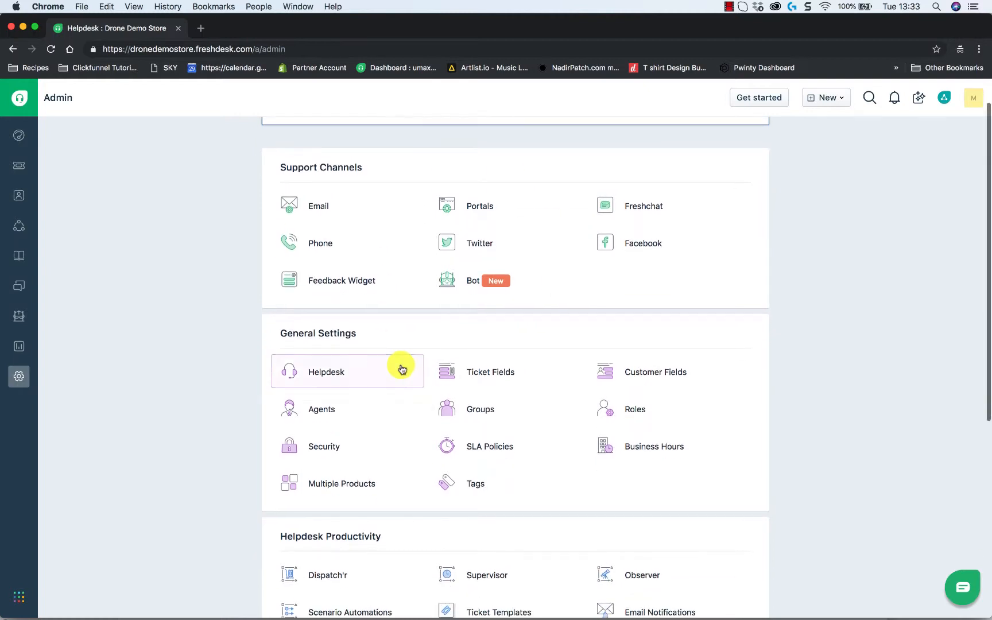
{"action": "scroll", "coordinate": [401, 367], "scroll_direction": "up", "scroll_amount": 2}
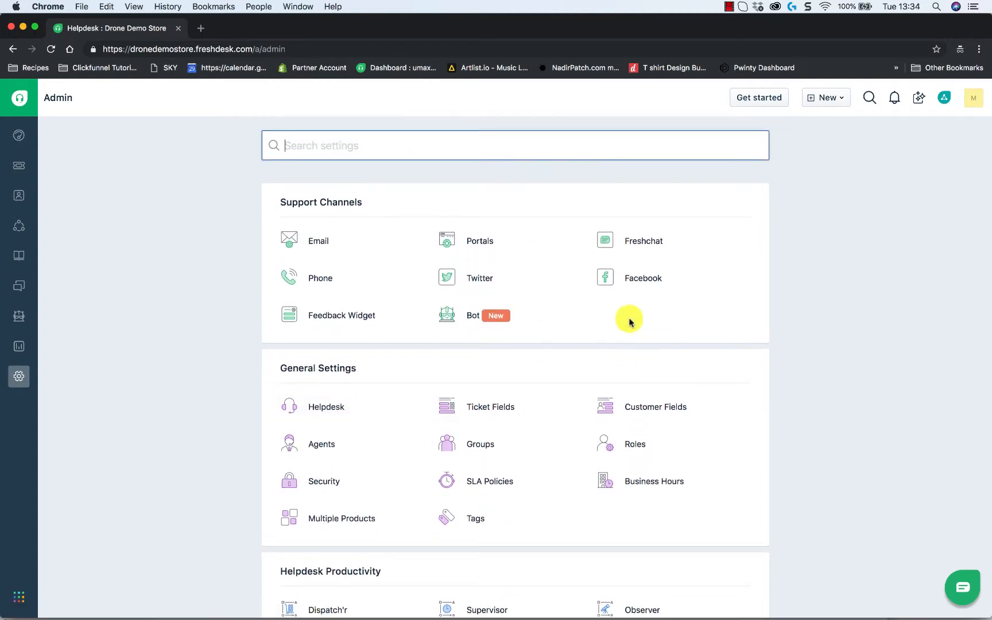
{"action": "left_click", "coordinate": [636, 274]}
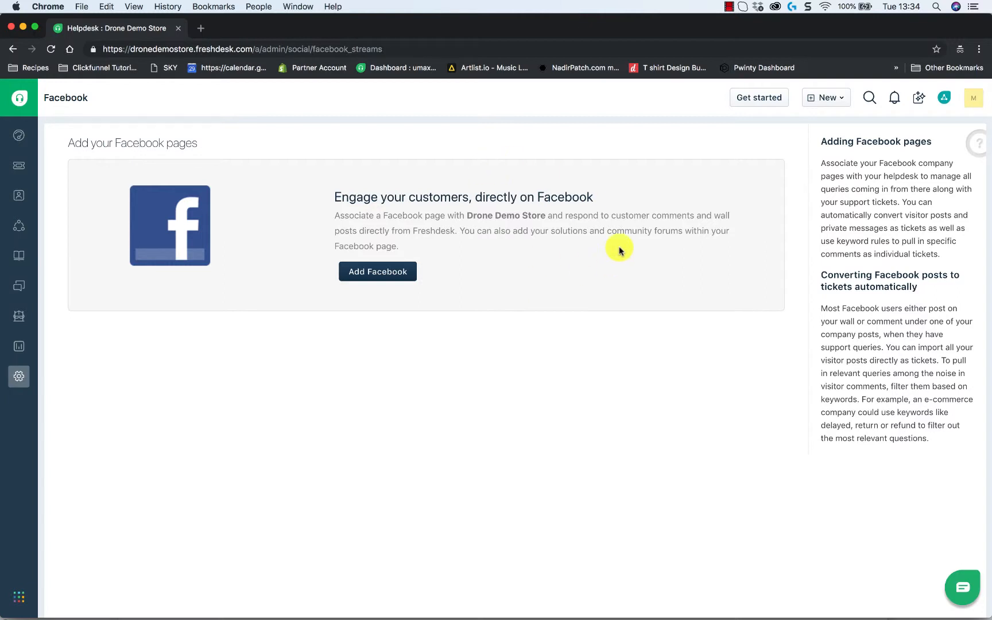
{"action": "left_click", "coordinate": [24, 171]}
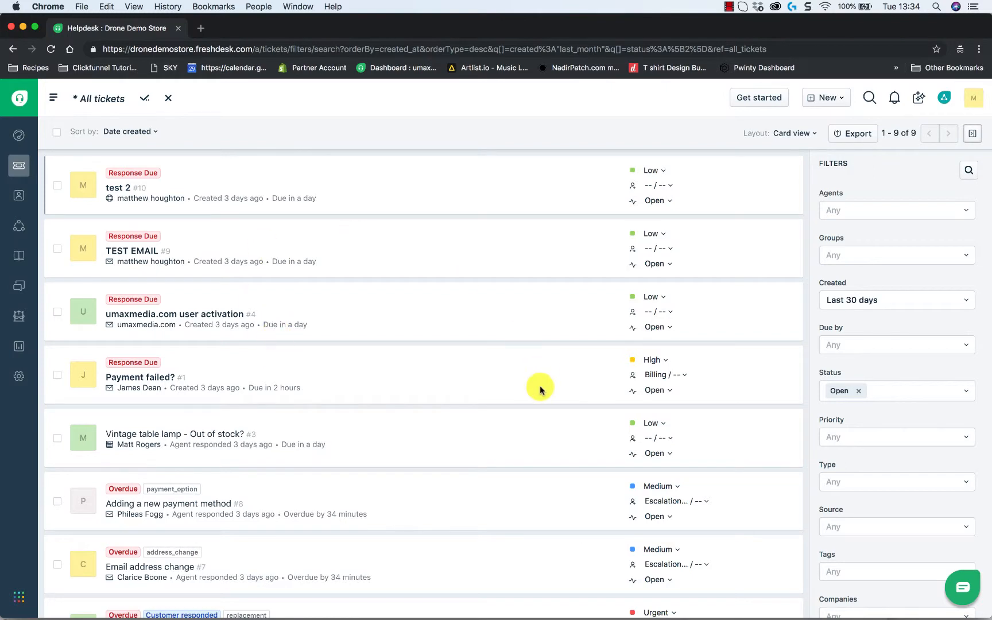
Open the Canned Responses settings in the Helpdesk Productivity section of the admin area
{"action": "left_click", "coordinate": [17, 379]}
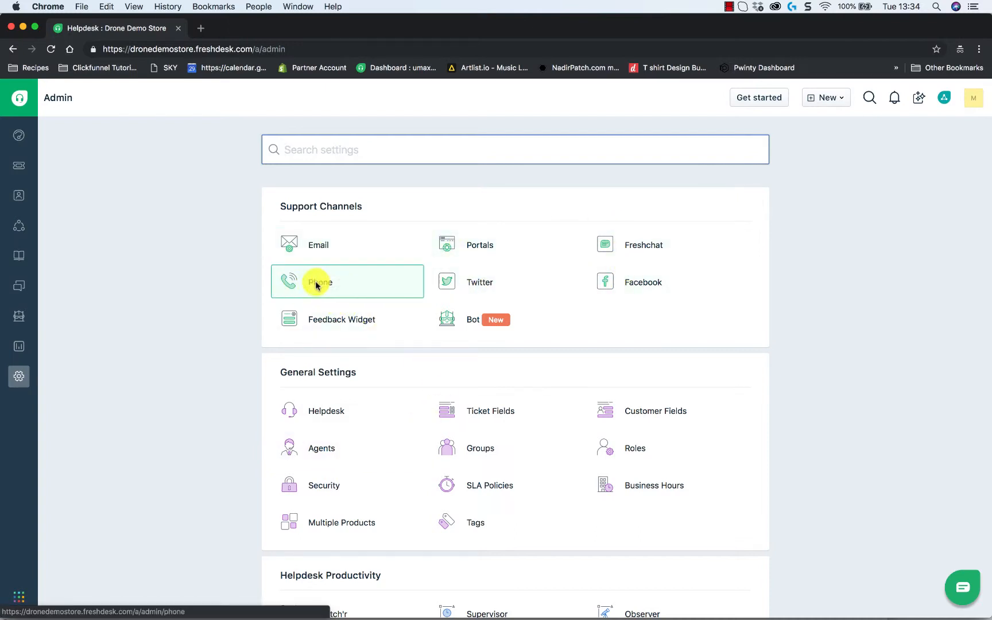
{"action": "scroll", "coordinate": [379, 284], "scroll_direction": "down", "scroll_amount": 3}
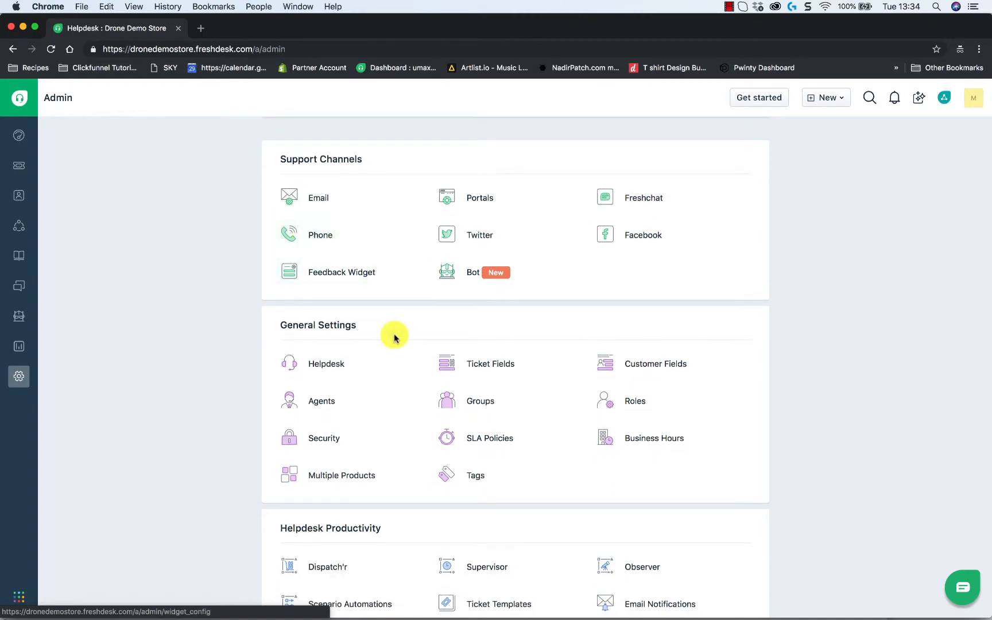
{"action": "scroll", "coordinate": [394, 337], "scroll_direction": "down", "scroll_amount": 5}
{"action": "scroll", "coordinate": [410, 361], "scroll_direction": "down", "scroll_amount": 5}
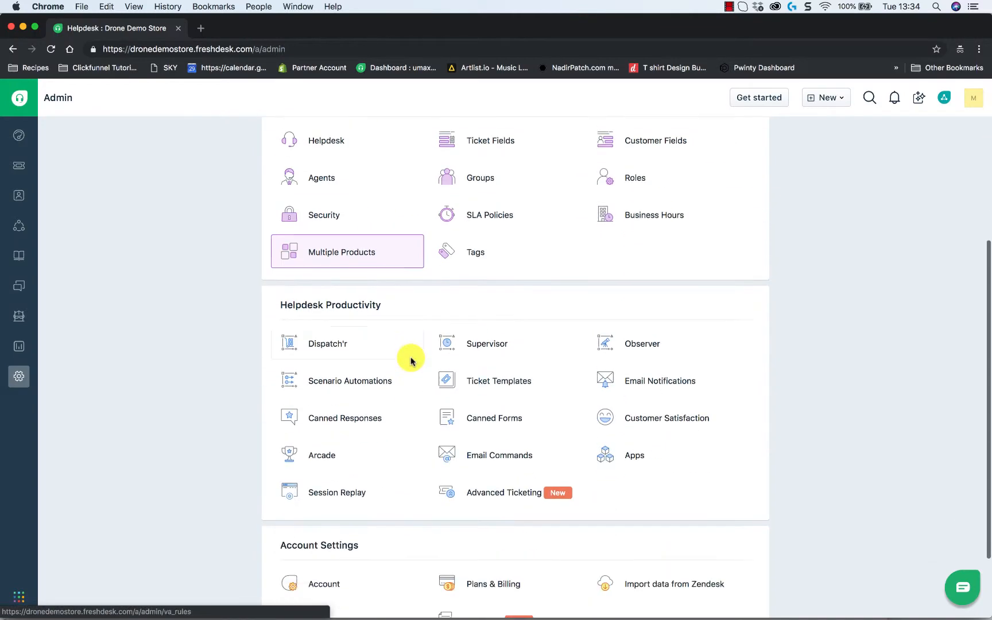
{"action": "scroll", "coordinate": [410, 360], "scroll_direction": "down", "scroll_amount": 3}
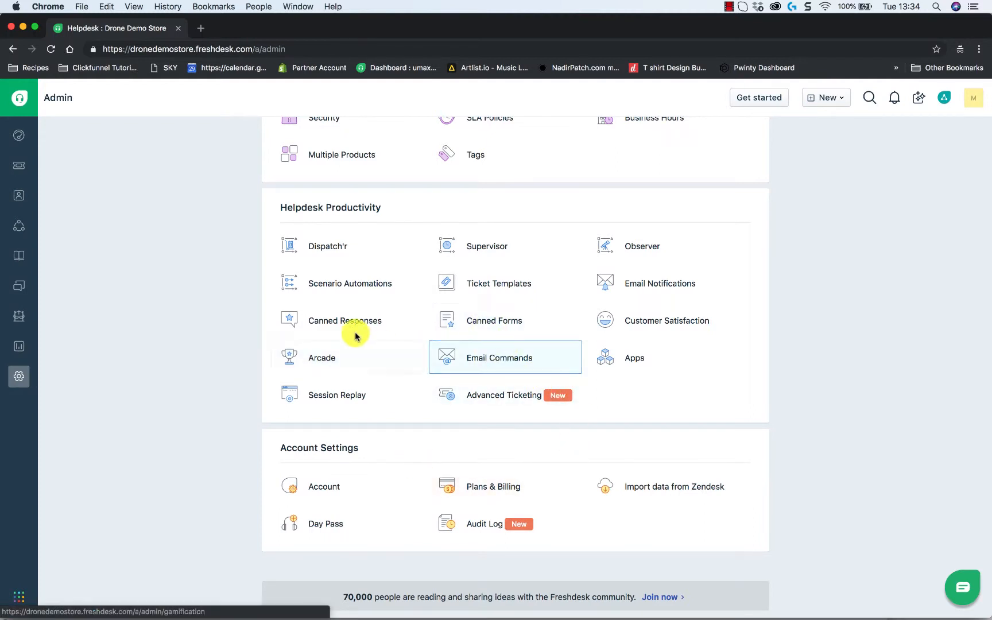
{"action": "left_click", "coordinate": [335, 325]}
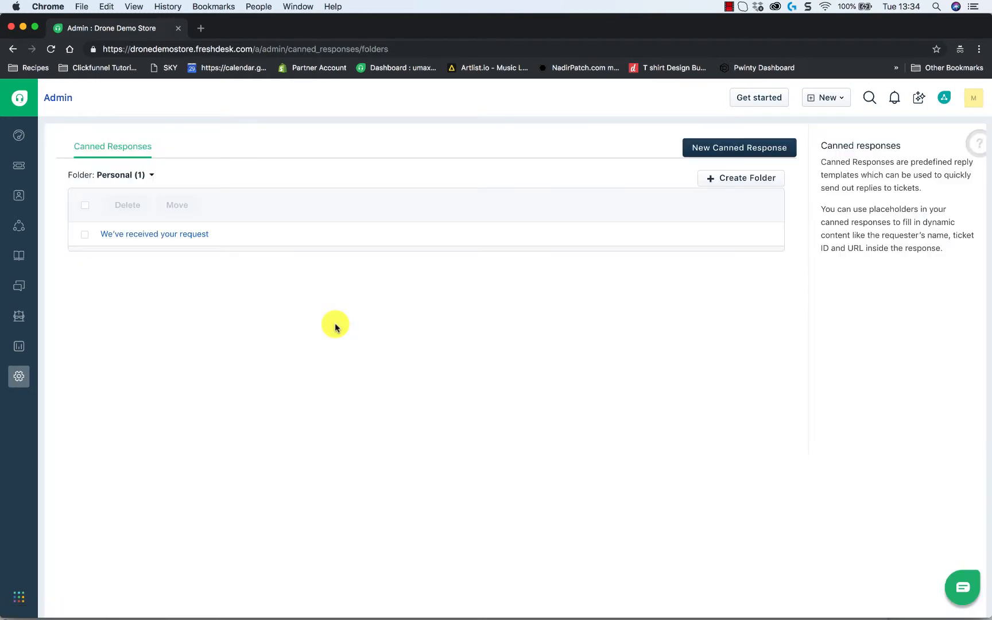
Start a new canned response titled "Sign Off" and begin its message with "Kind regards", the sender's full name and "Find out more here:"
{"action": "left_click", "coordinate": [713, 154]}
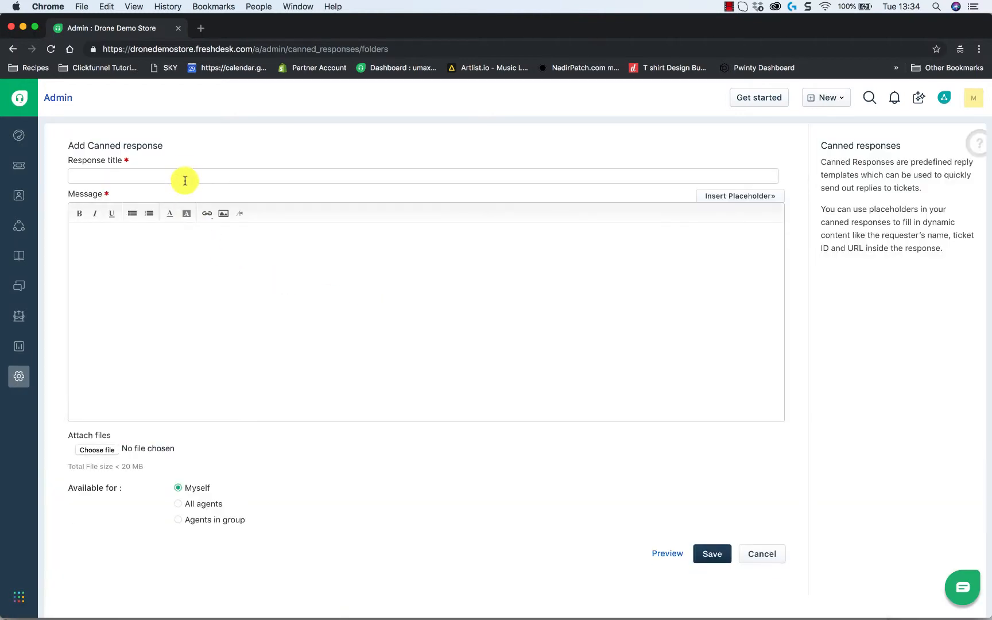
{"action": "left_click", "coordinate": [184, 175]}
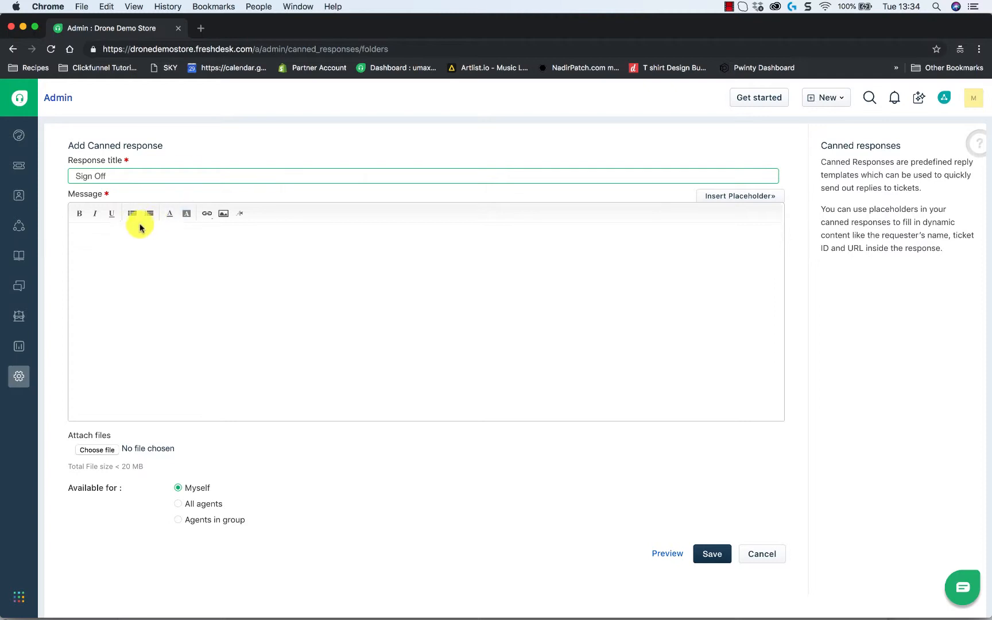
{"action": "left_click", "coordinate": [131, 244]}
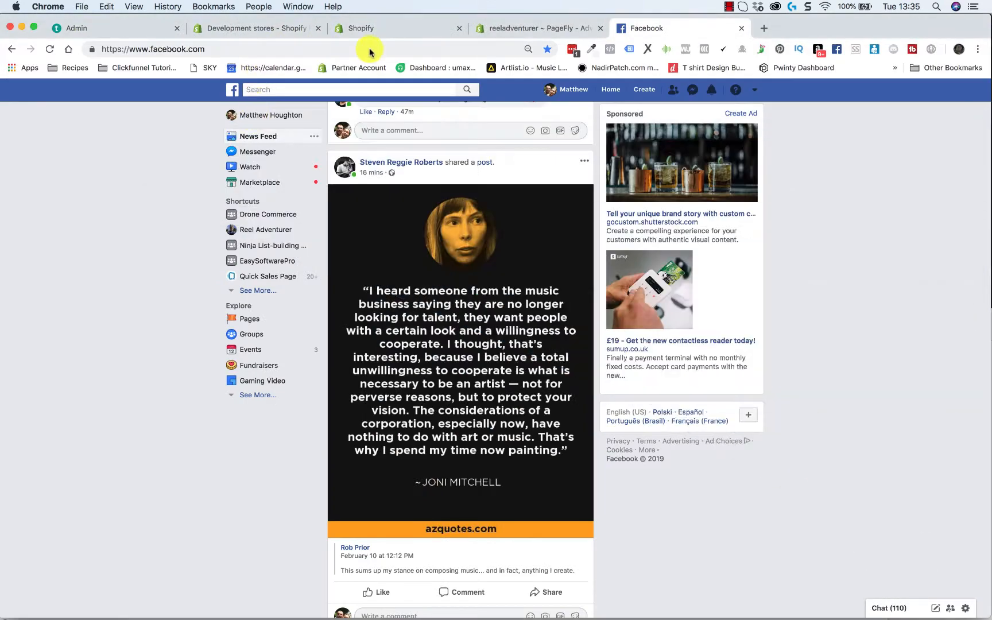
{"action": "left_click", "coordinate": [416, 30]}
{"action": "left_click", "coordinate": [531, 29]}
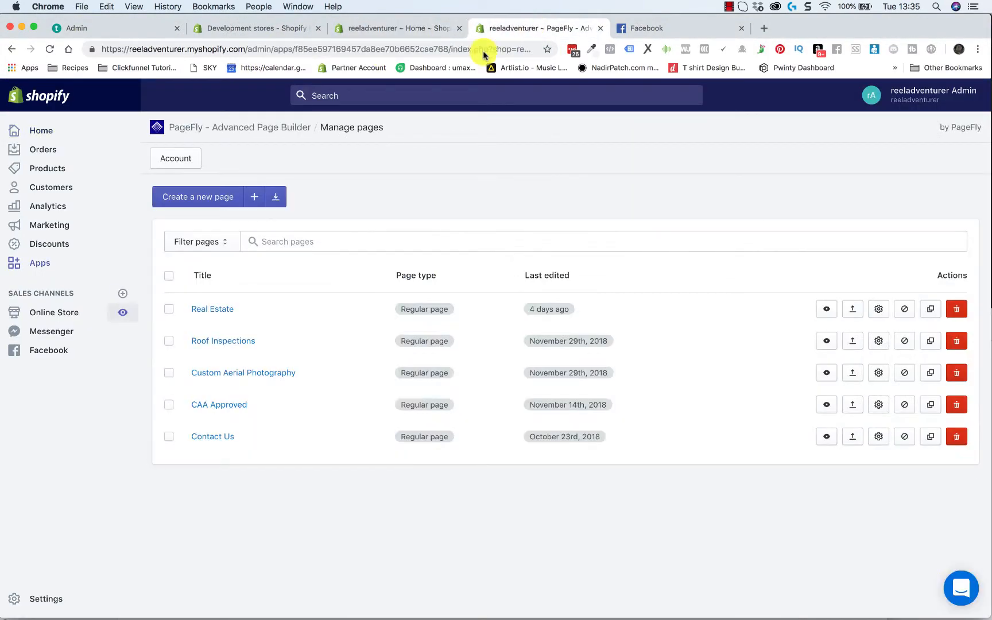
{"action": "left_click_drag", "start_coordinate": [247, 50], "coordinate": [93, 49]}
{"action": "right_click", "coordinate": [118, 49]}
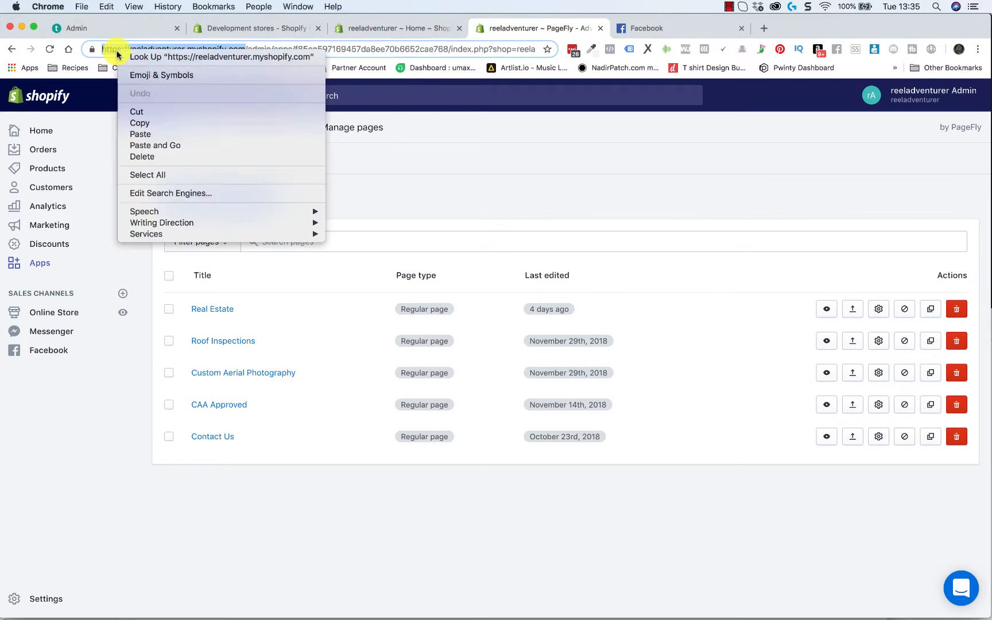
{"action": "left_click", "coordinate": [140, 122]}
{"action": "left_click", "coordinate": [903, 605]}
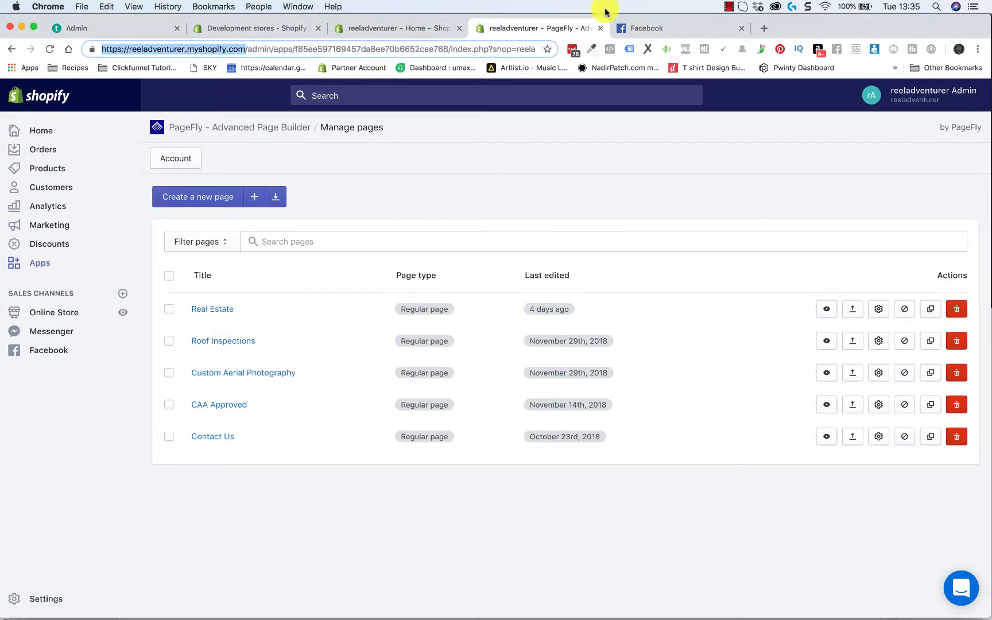
{"action": "left_click", "coordinate": [633, 32]}
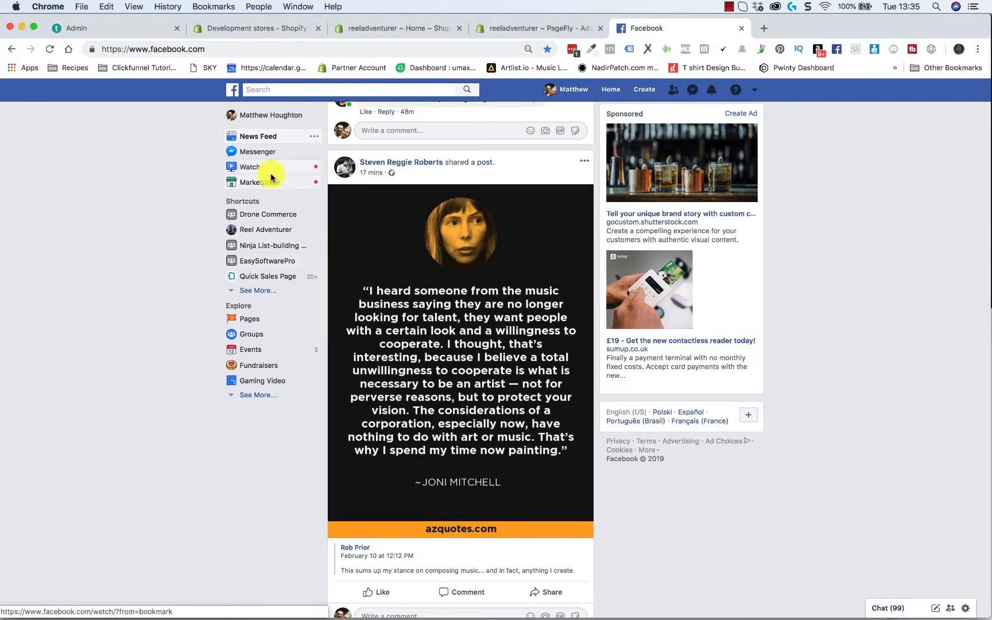
{"action": "left_click", "coordinate": [272, 229]}
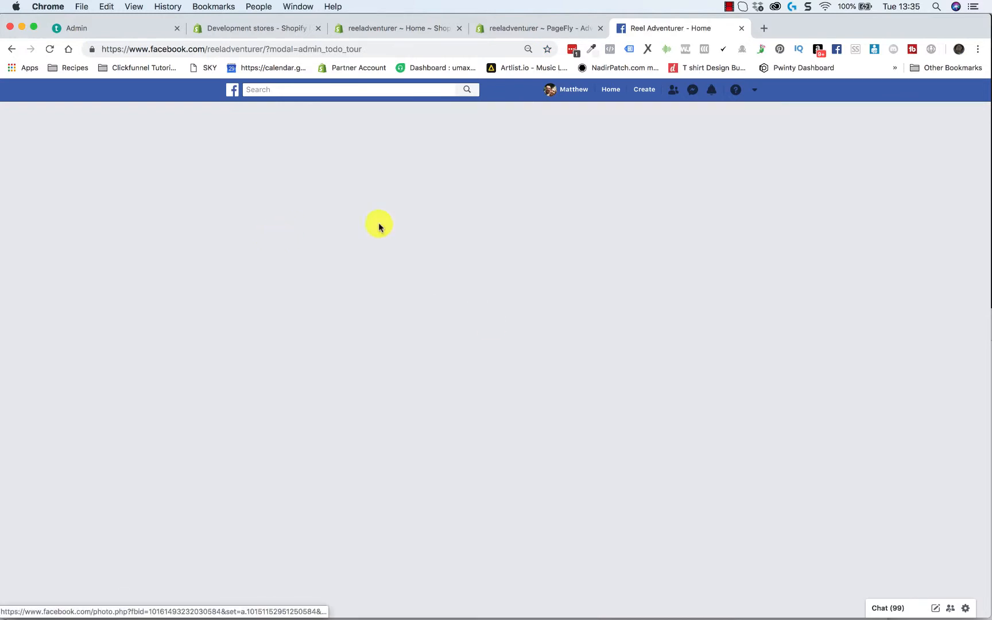
{"action": "left_click_drag", "start_coordinate": [261, 49], "coordinate": [192, 48]}
{"action": "left_click_drag", "start_coordinate": [262, 50], "coordinate": [114, 49]}
{"action": "right_click", "coordinate": [114, 49]}
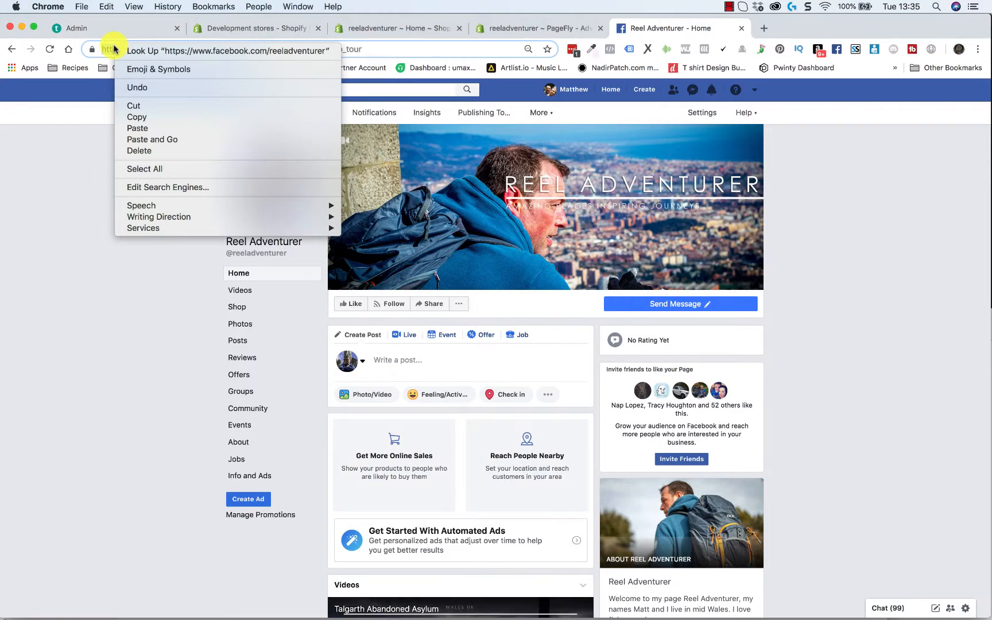
{"action": "left_click", "coordinate": [132, 113]}
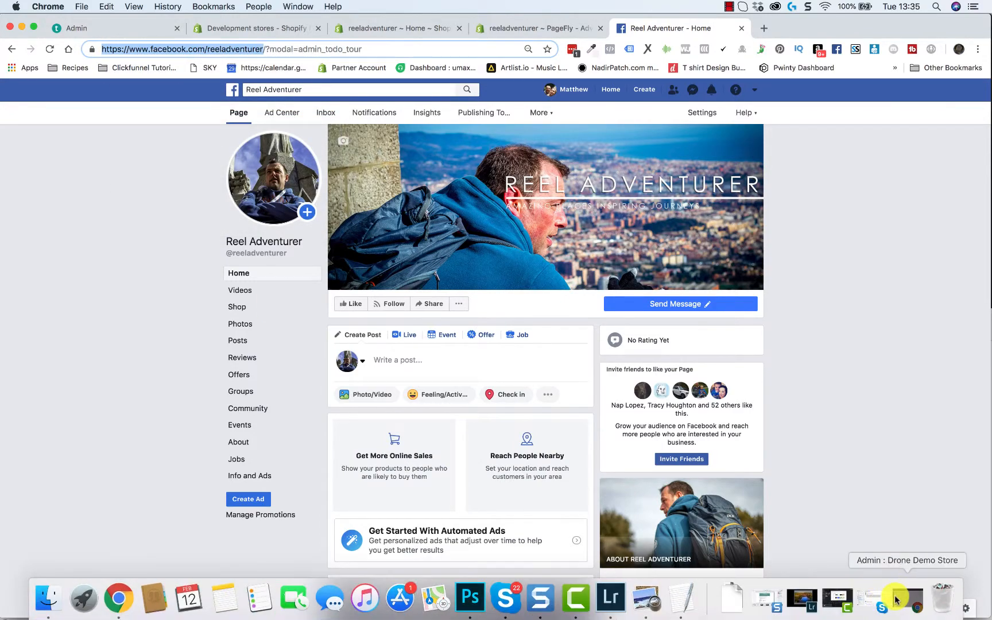
Return to the Freshdesk canned response and paste the Facebook page address after "Follow us on Facebook:"
{"action": "left_click", "coordinate": [908, 600]}
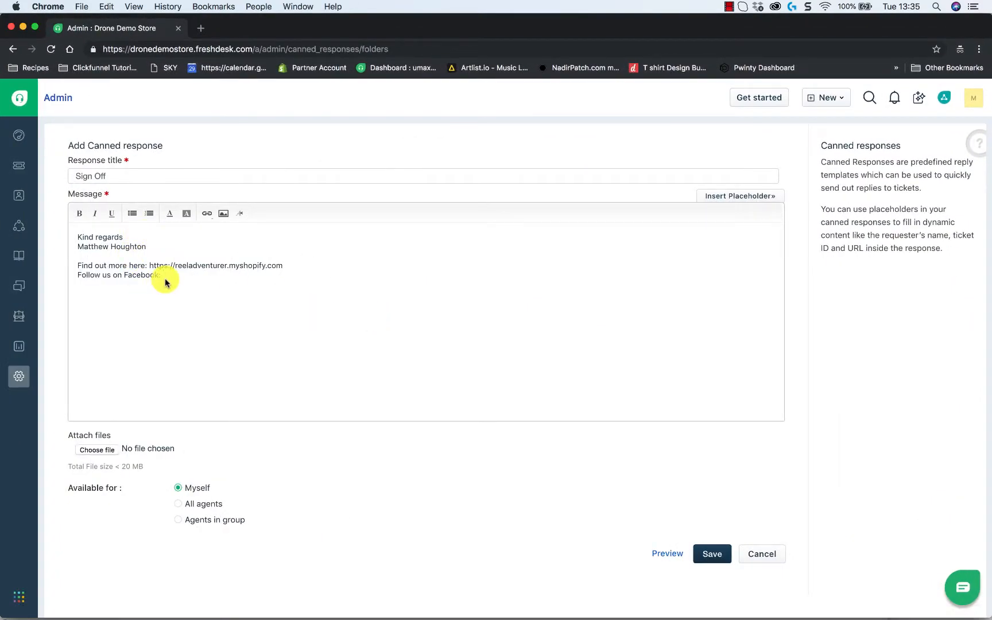
{"action": "left_click", "coordinate": [165, 279]}
{"action": "key", "text": "super+v"}
{"action": "left_click_drag", "start_coordinate": [164, 277], "coordinate": [313, 275]}
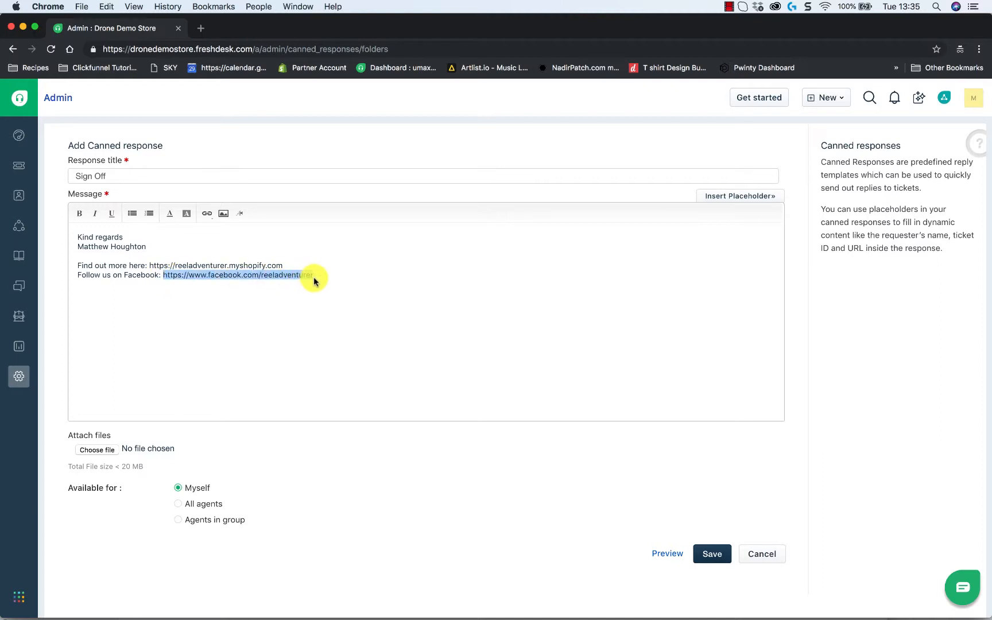
{"action": "left_click", "coordinate": [205, 215]}
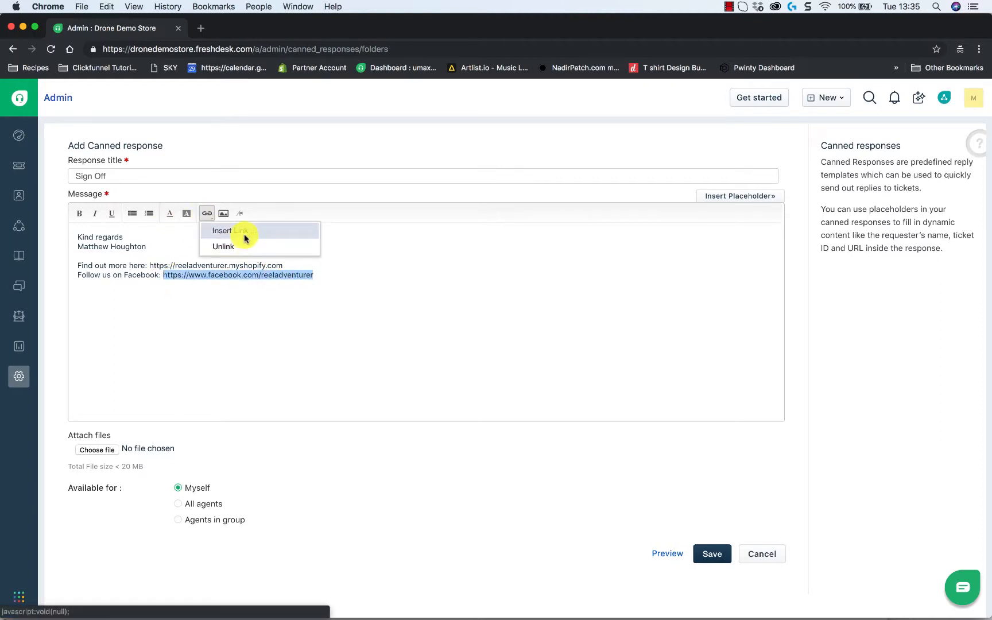
{"action": "left_click", "coordinate": [243, 232]}
{"action": "key", "text": "super+v"}
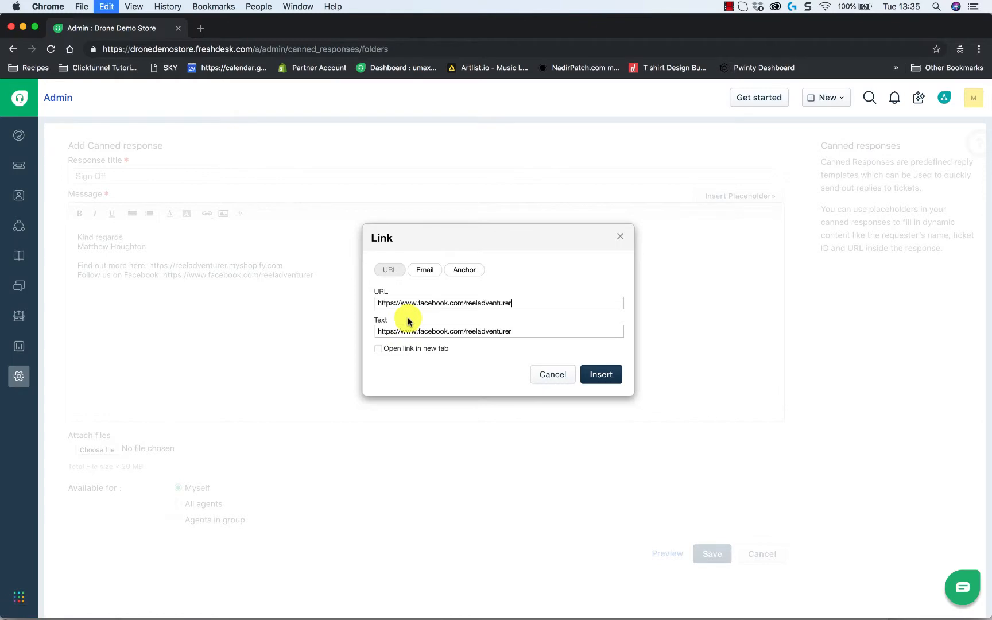
{"action": "left_click", "coordinate": [612, 373]}
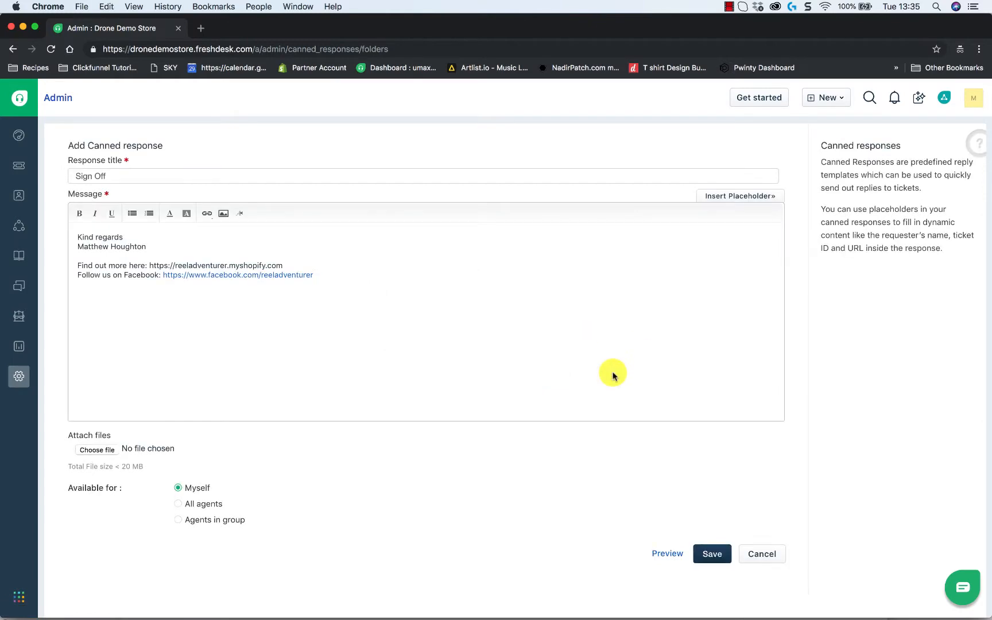
{"action": "left_click", "coordinate": [702, 550]}
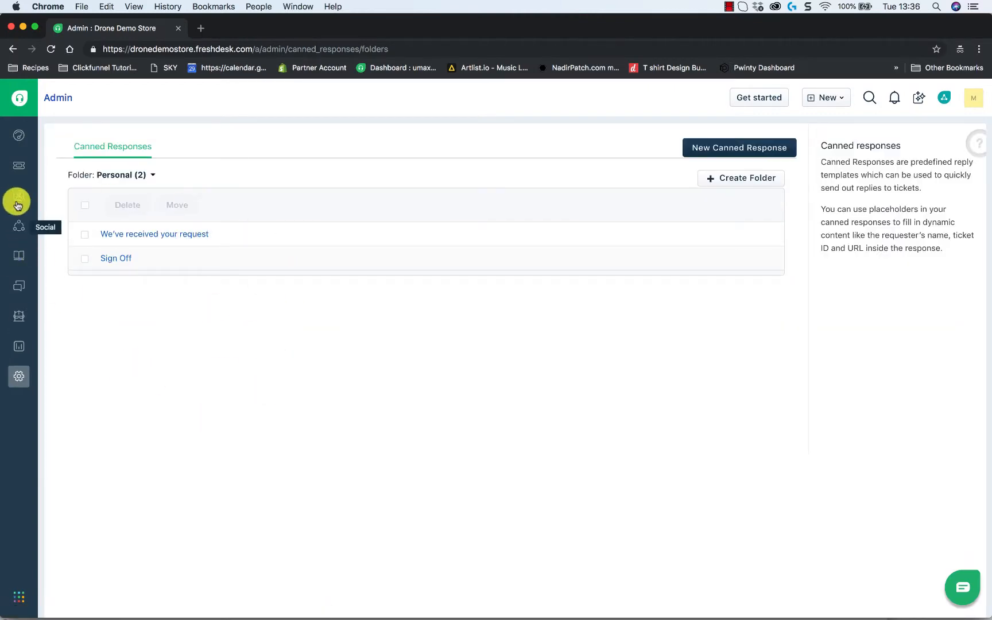
Open the "test 2" ticket and look through the Personal folder and folder options of its canned responses
{"action": "left_click", "coordinate": [19, 165]}
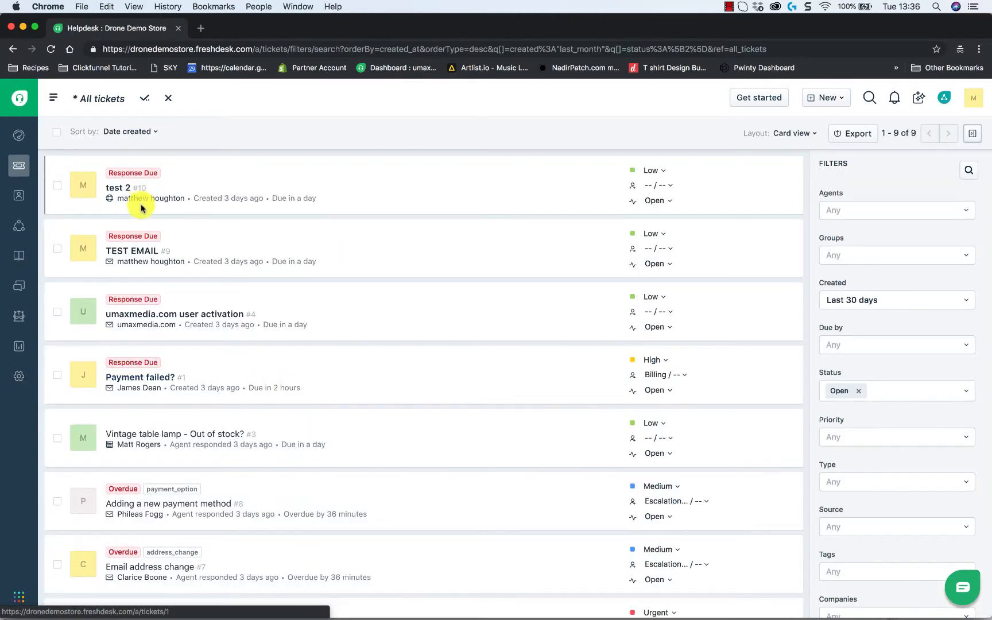
{"action": "left_click", "coordinate": [123, 188]}
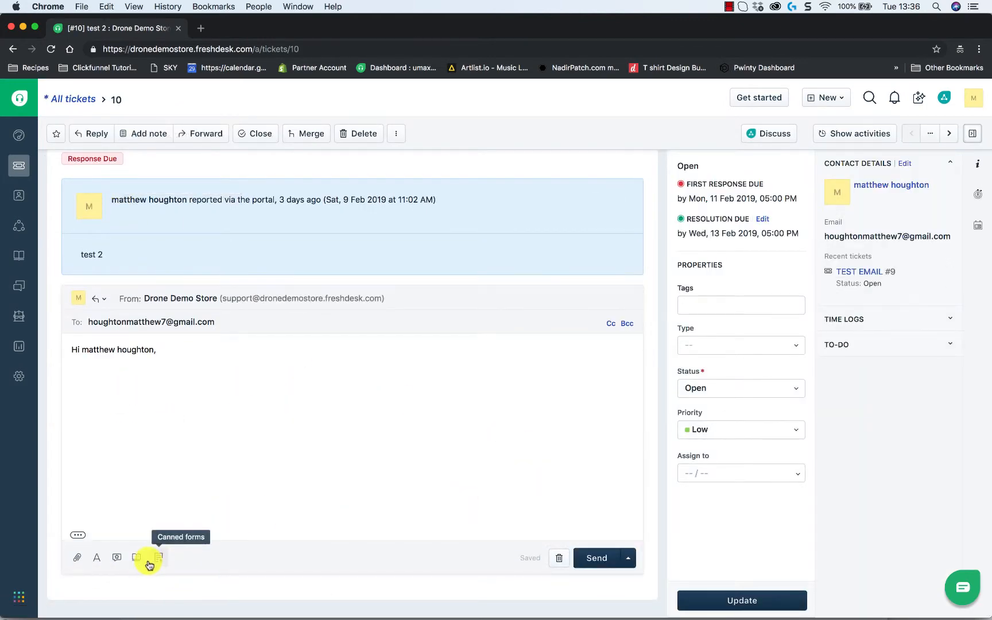
{"action": "left_click", "coordinate": [117, 558]}
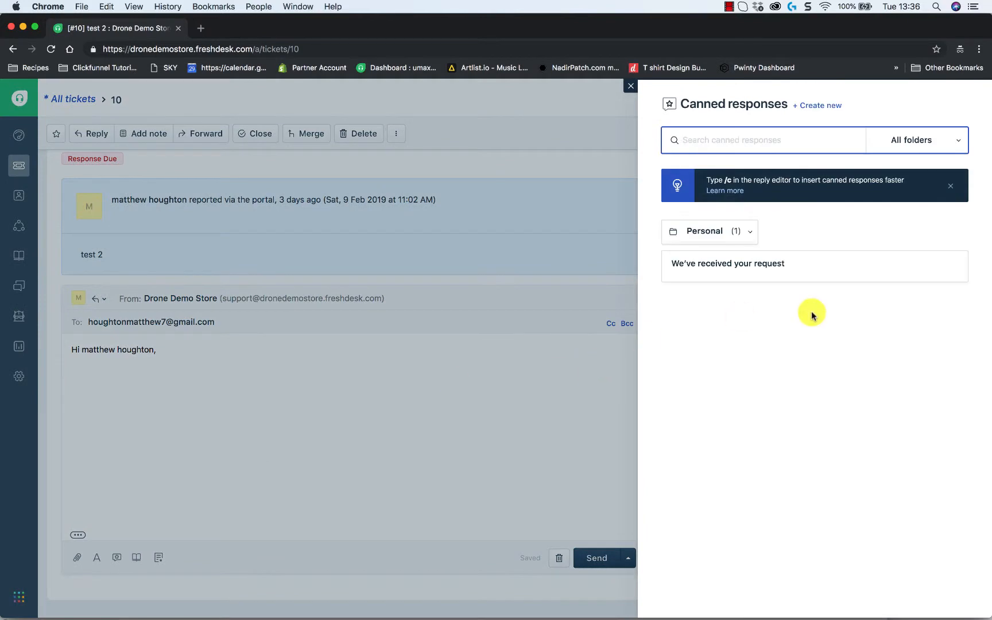
{"action": "left_click", "coordinate": [747, 232]}
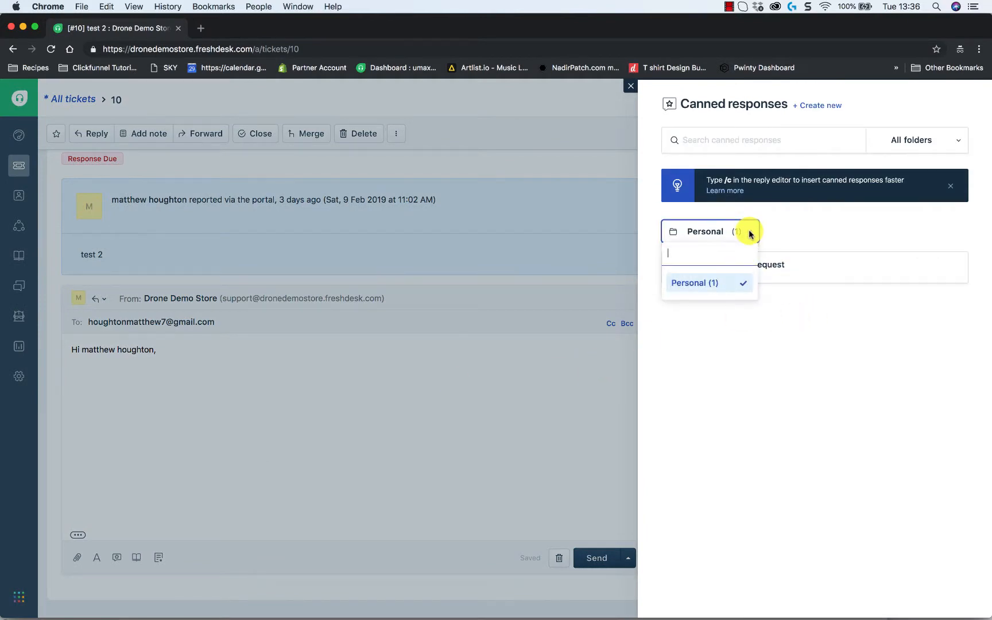
{"action": "left_click", "coordinate": [748, 233]}
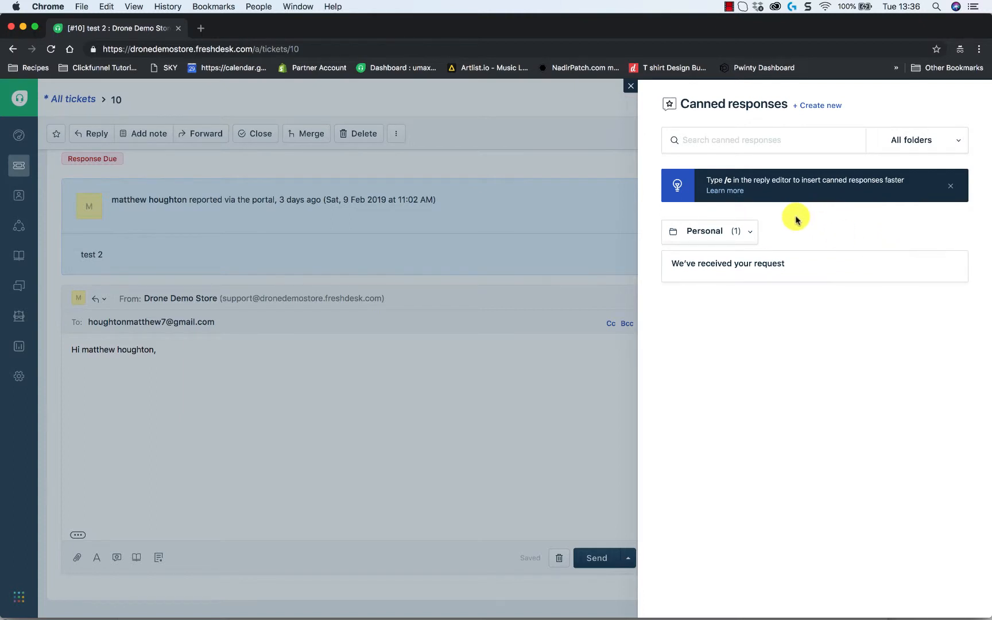
{"action": "left_click", "coordinate": [774, 139]}
{"action": "left_click", "coordinate": [946, 140]}
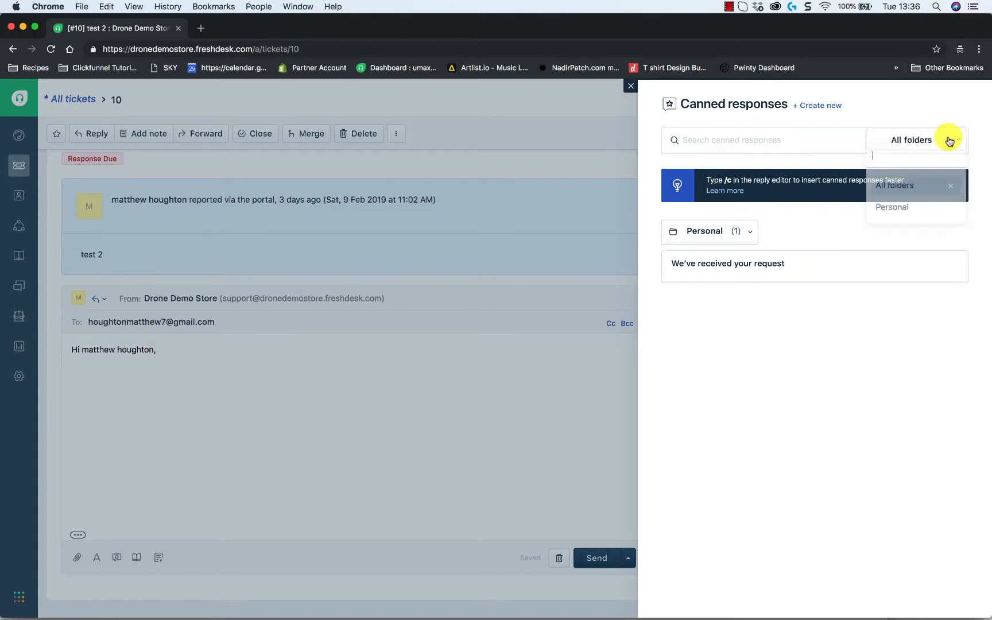
{"action": "left_click", "coordinate": [536, 251]}
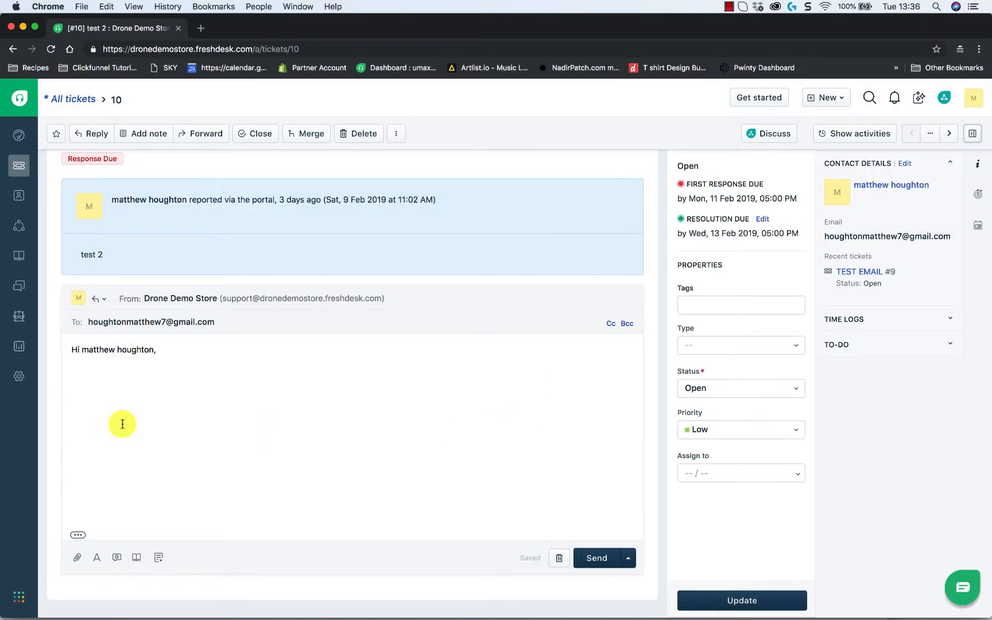
Reopen the "test 2" ticket from the ticket list and insert the Sign Off canned response into the reply
{"action": "left_click", "coordinate": [20, 166]}
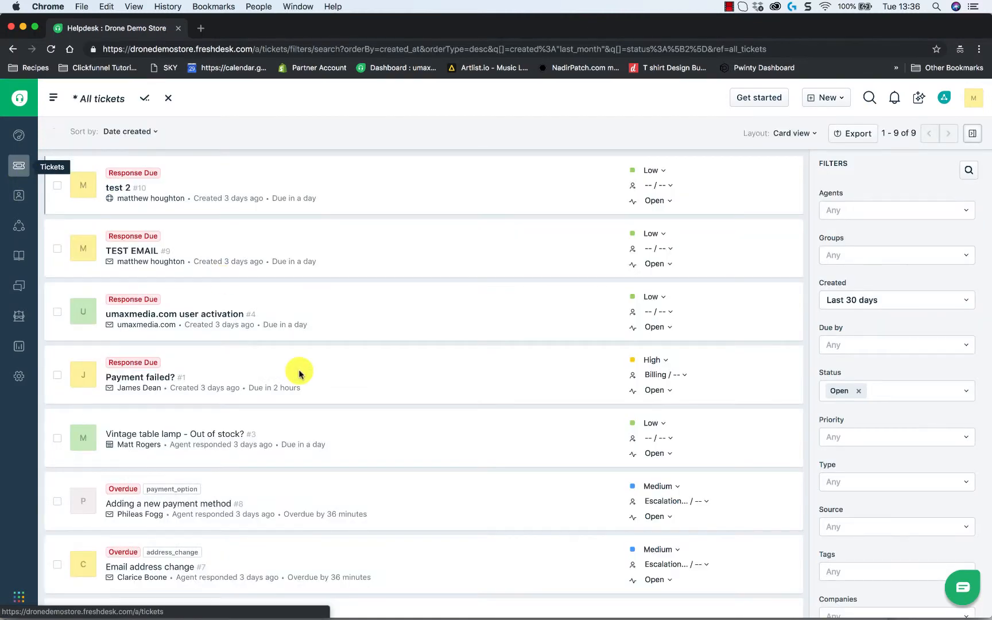
{"action": "left_click", "coordinate": [119, 187]}
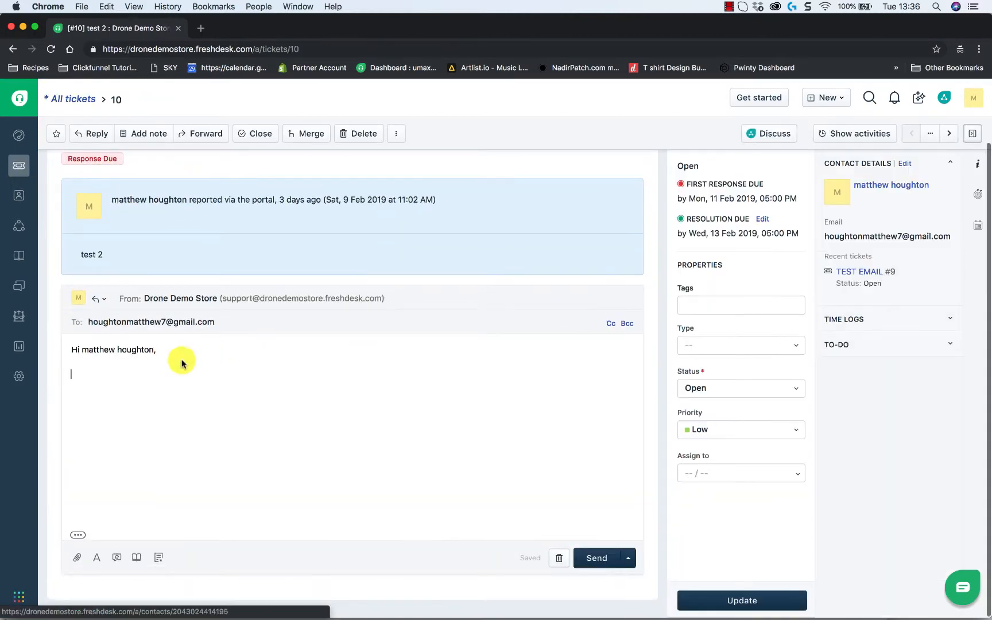
{"action": "left_click", "coordinate": [117, 558]}
{"action": "left_click", "coordinate": [694, 264]}
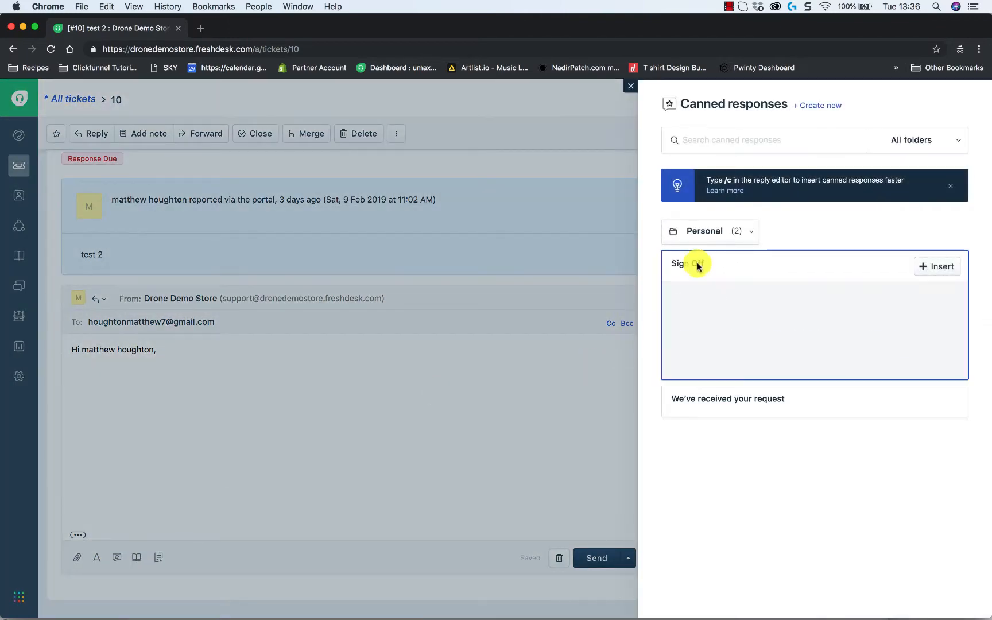
{"action": "left_click", "coordinate": [936, 266]}
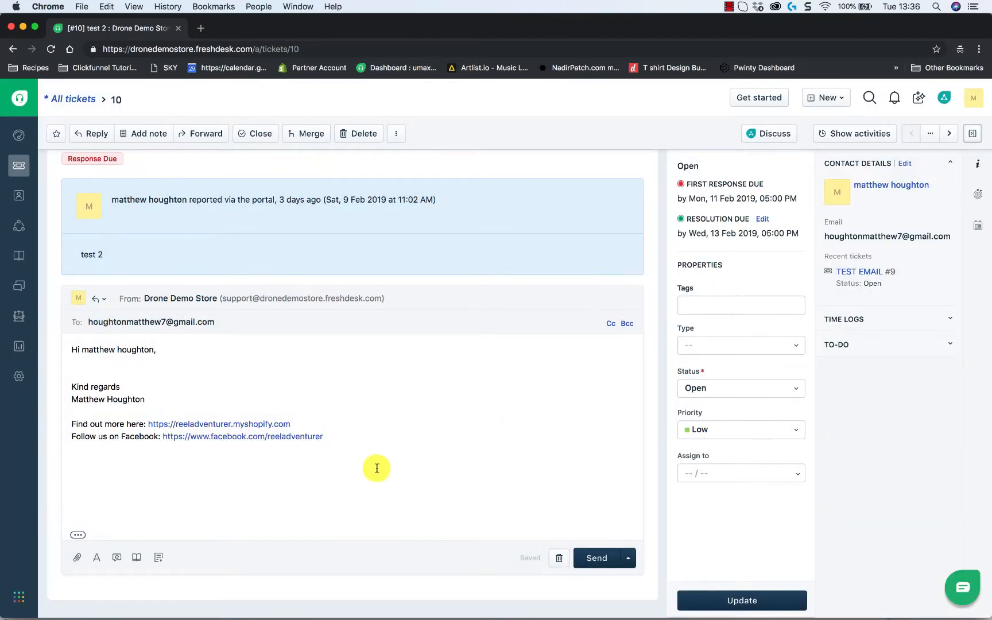
Send the reply with "Blarr blarr blarr..." added above the sign-off, and close the "test 2" ticket
{"action": "scroll", "coordinate": [381, 471], "scroll_direction": "up", "scroll_amount": 1}
{"action": "left_click", "coordinate": [84, 400]}
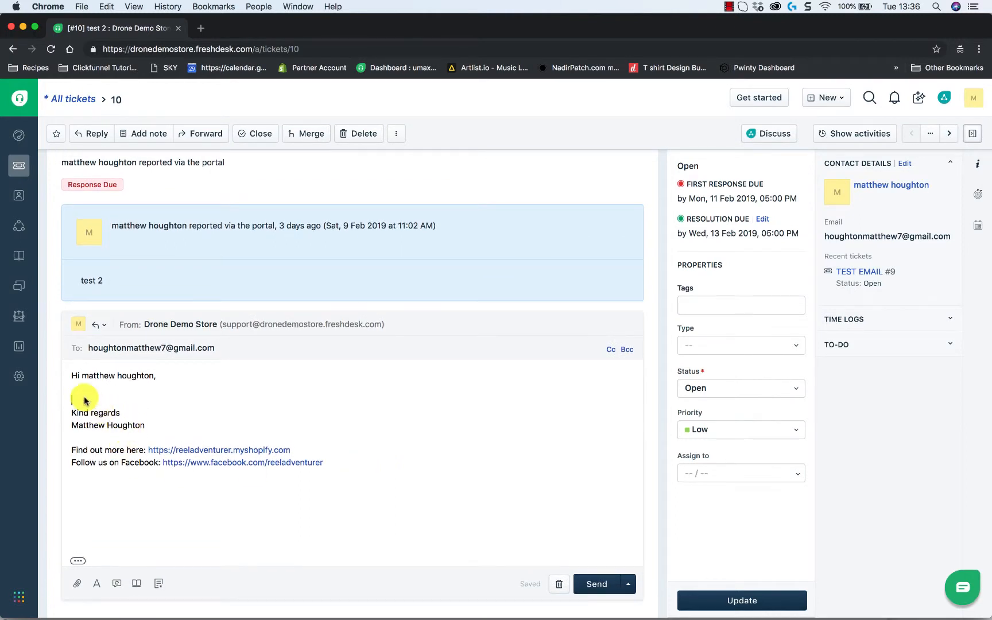
{"action": "key", "text": "Return"}
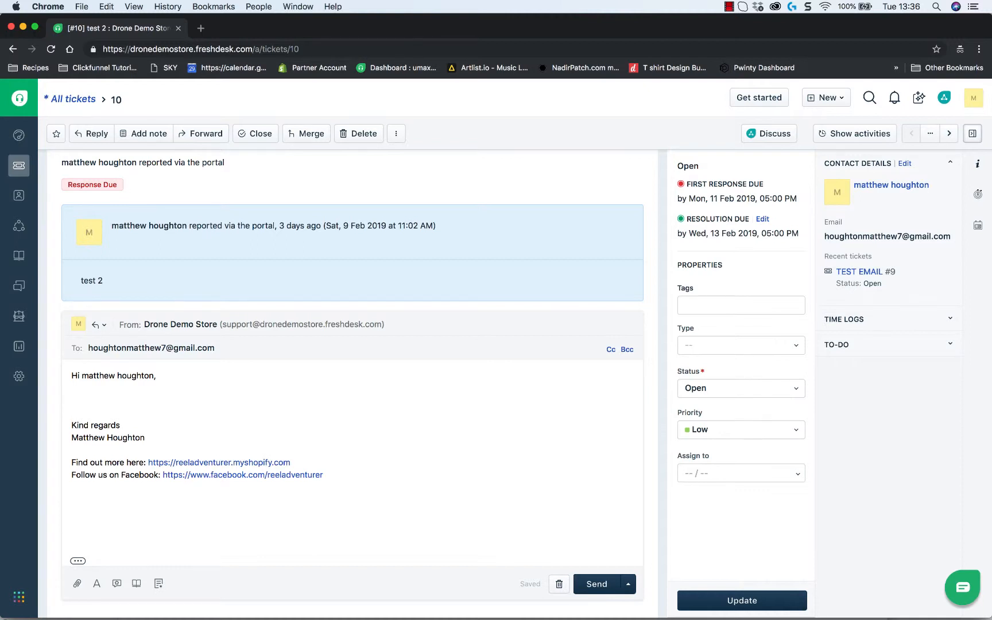
{"action": "type", "text": "Blarr blarr blarr..."}
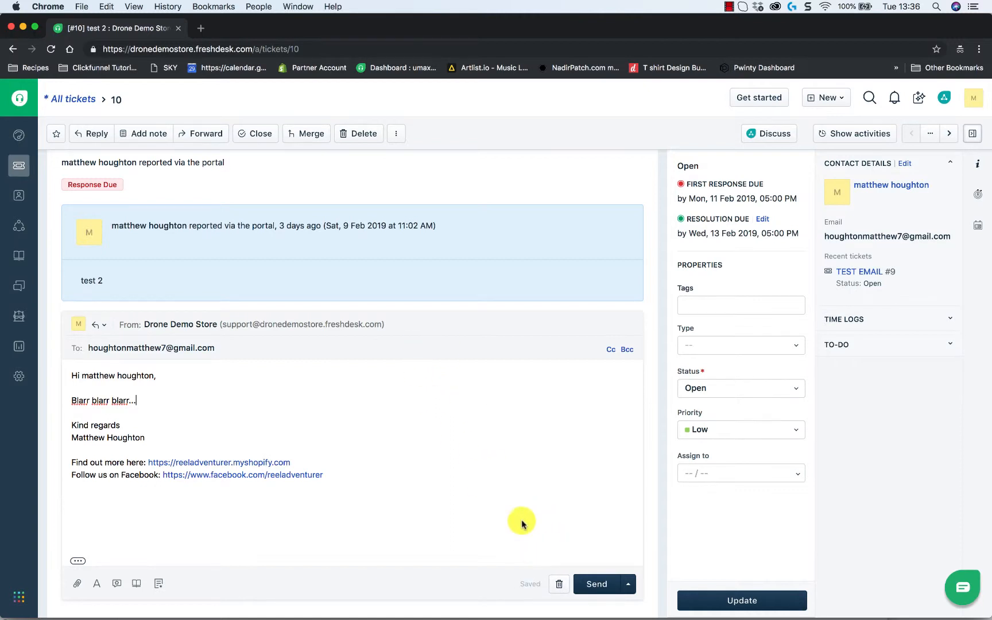
{"action": "left_click", "coordinate": [586, 584]}
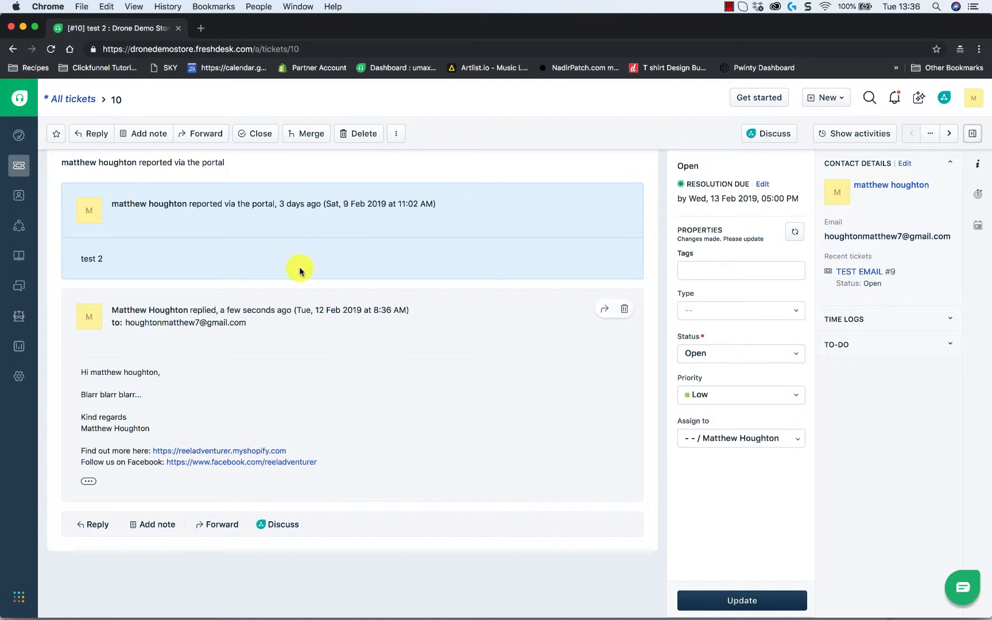
{"action": "left_click", "coordinate": [249, 134]}
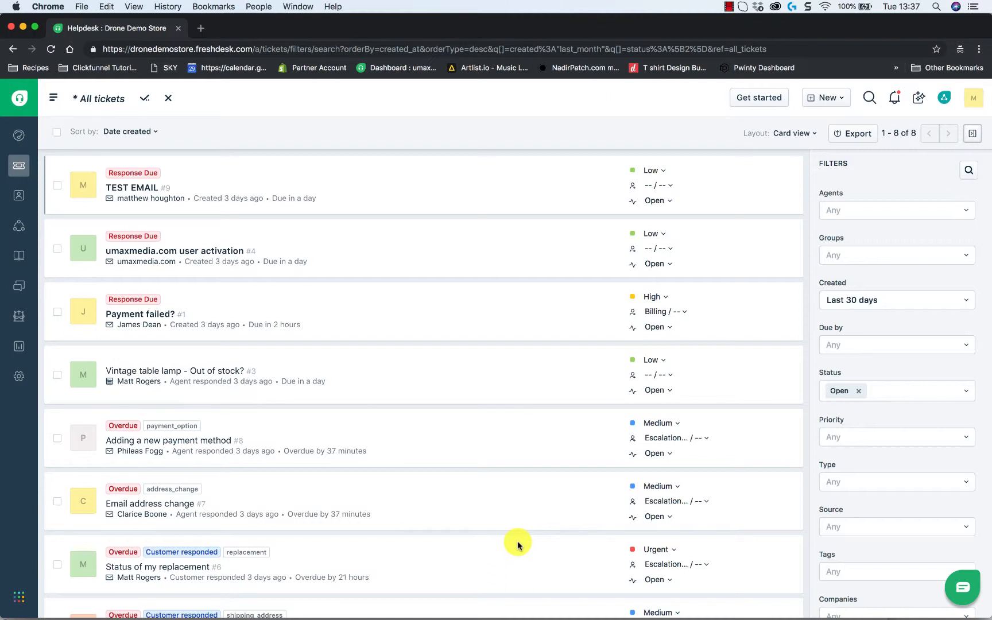
Filter the ticket list to Closed status to view the closed tickets, and restore the status filter to Open
{"action": "left_click", "coordinate": [899, 388]}
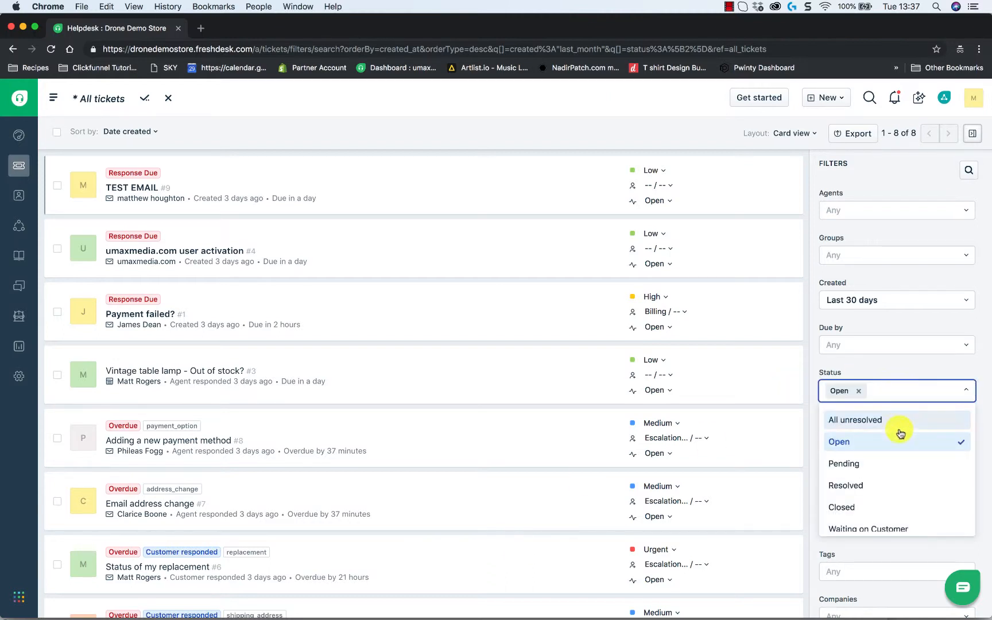
{"action": "left_click", "coordinate": [866, 505]}
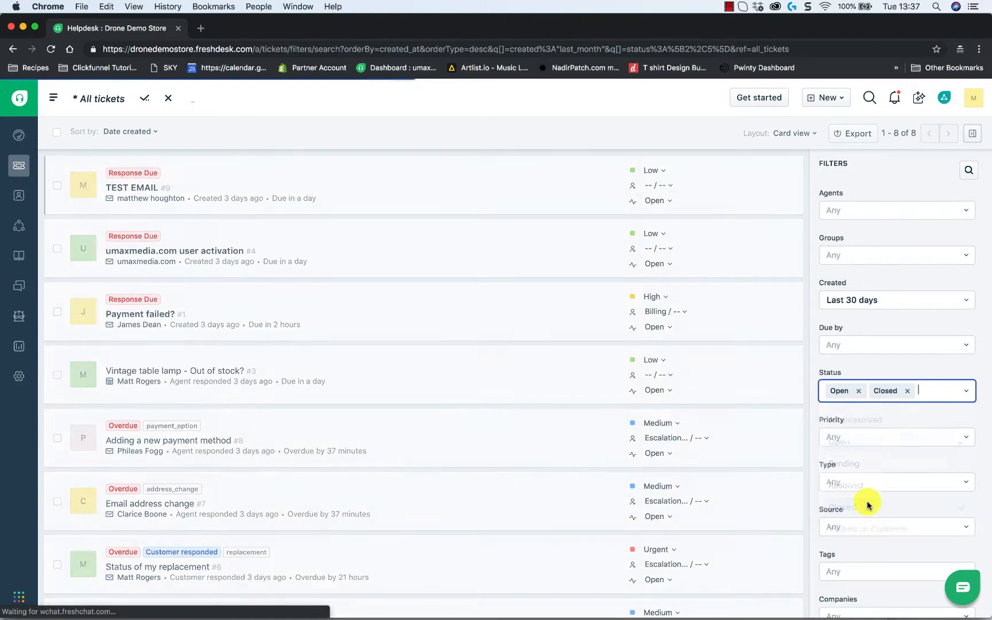
{"action": "left_click", "coordinate": [859, 391]}
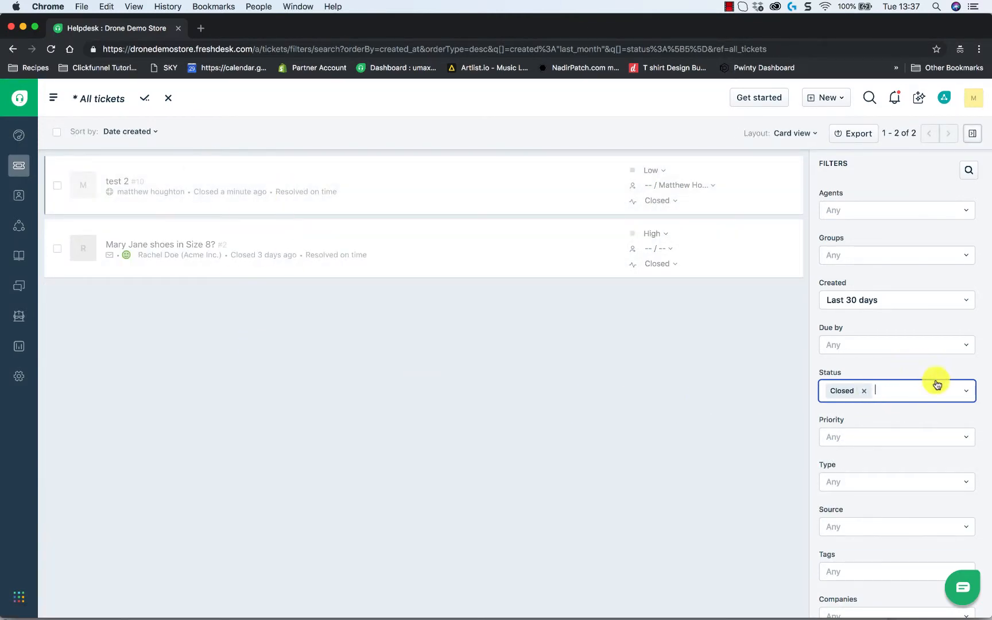
{"action": "left_click", "coordinate": [937, 384]}
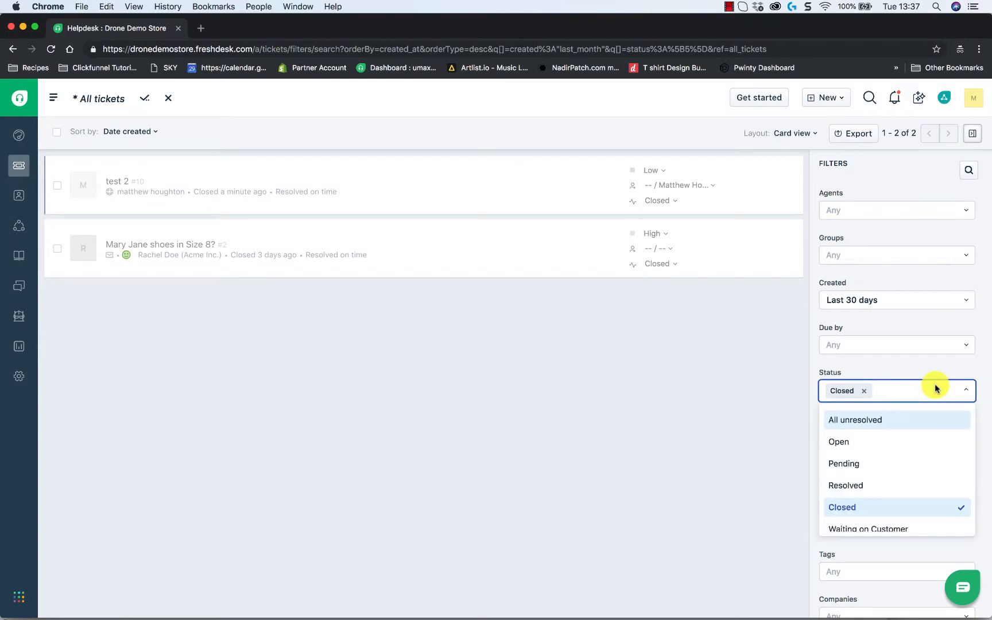
{"action": "left_click", "coordinate": [853, 446]}
{"action": "left_click", "coordinate": [863, 391]}
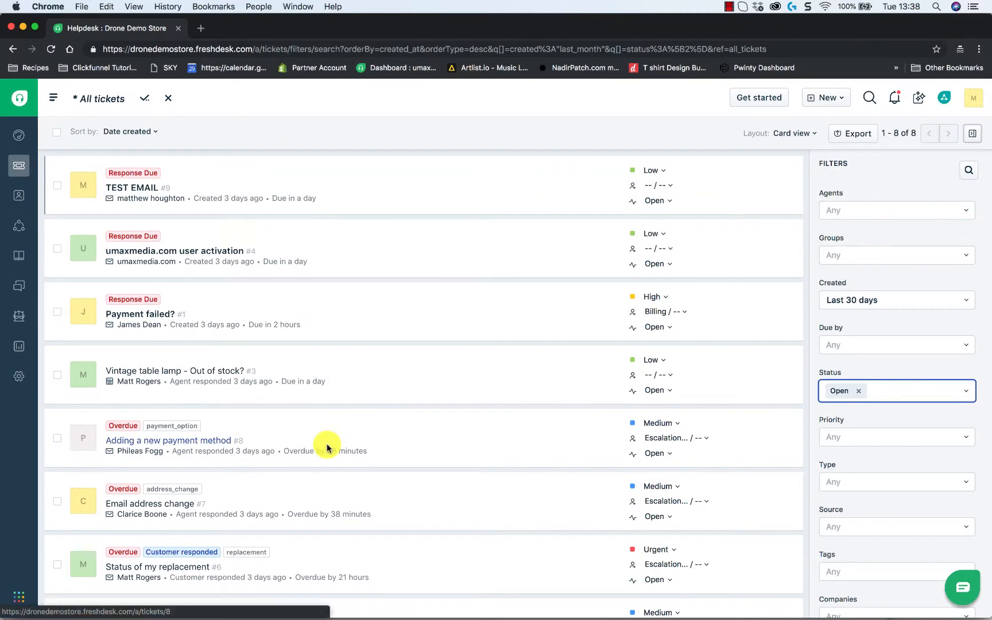
Select all open tickets in the list, close them in bulk and reload the page
{"action": "scroll", "coordinate": [500, 408], "scroll_direction": "down", "scroll_amount": 2}
{"action": "scroll", "coordinate": [501, 407], "scroll_direction": "up", "scroll_amount": 2}
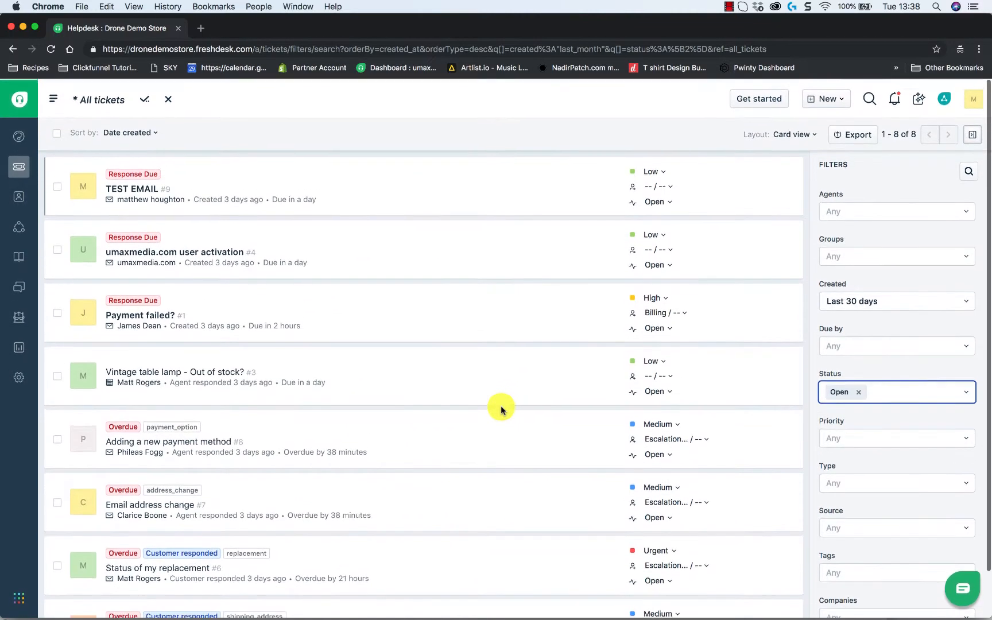
{"action": "left_click", "coordinate": [56, 133]}
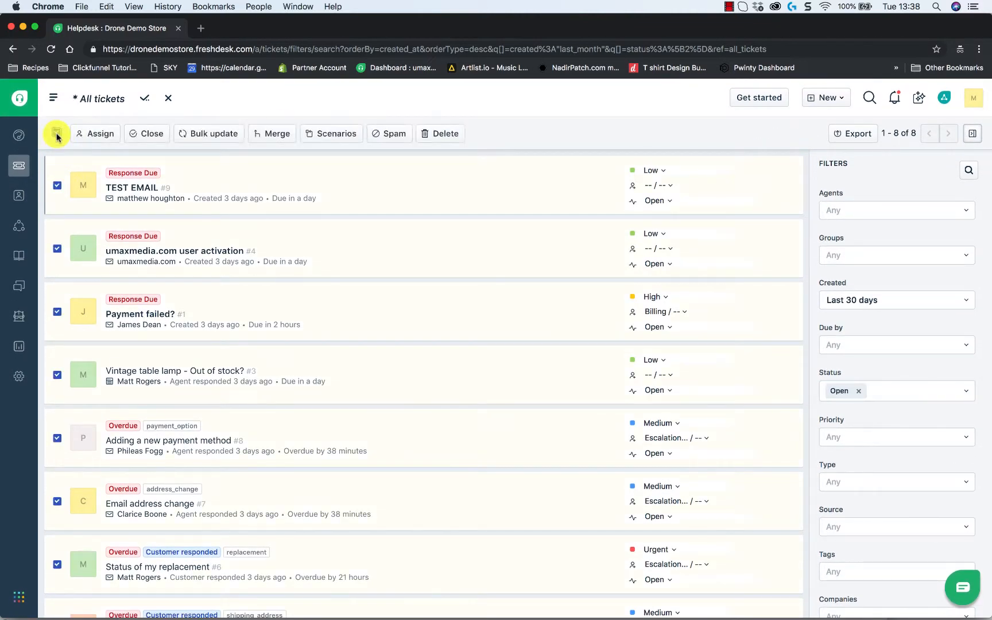
{"action": "left_click", "coordinate": [154, 133]}
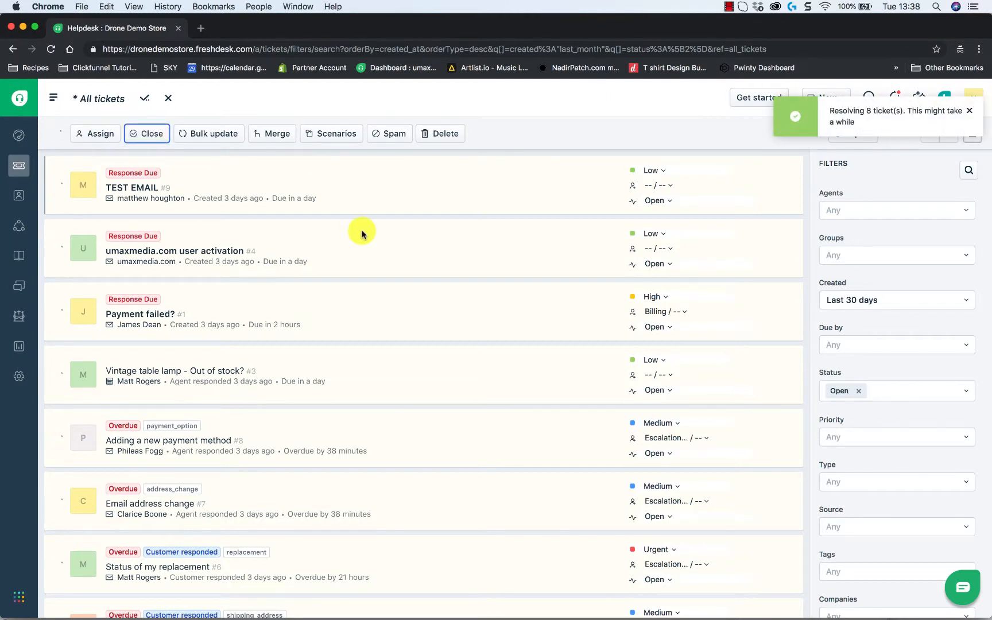
{"action": "left_click", "coordinate": [52, 50]}
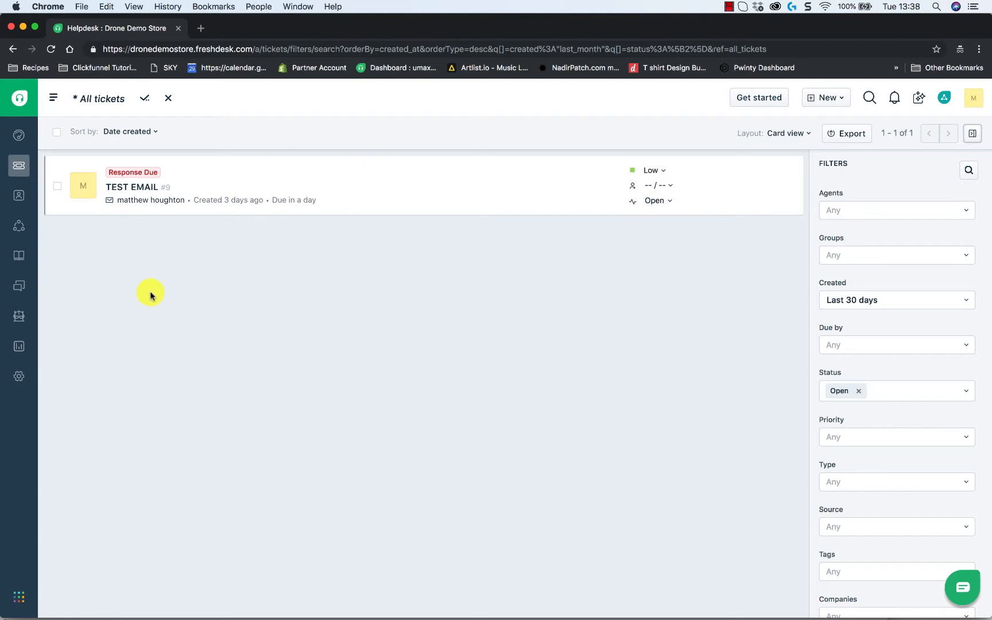
Search the admin settings for "app" and open the Apps settings under Helpdesk Productivity
{"action": "left_click", "coordinate": [18, 377]}
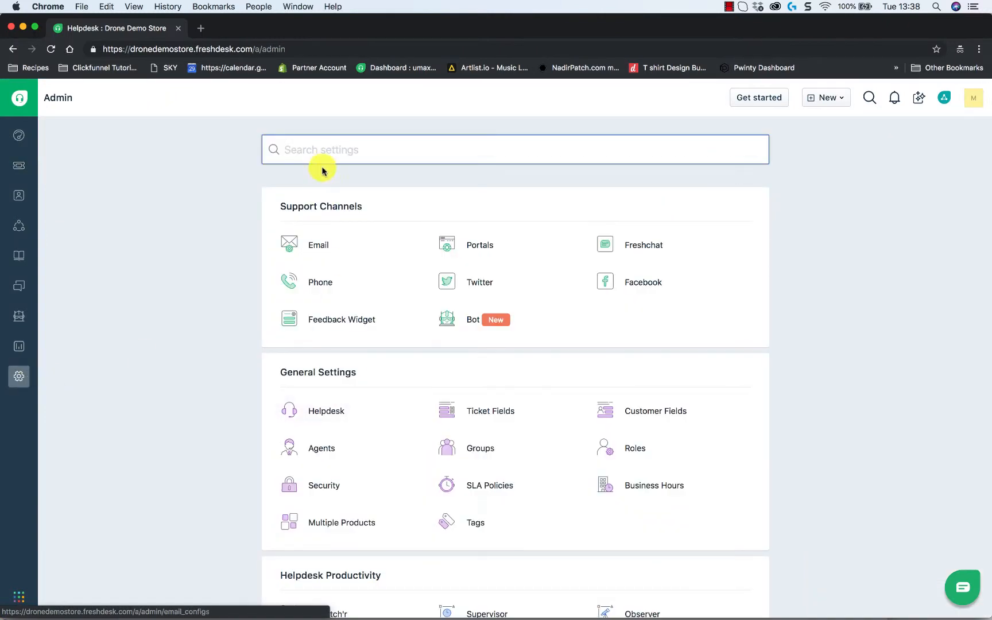
{"action": "left_click", "coordinate": [325, 156]}
{"action": "type", "text": "app"}
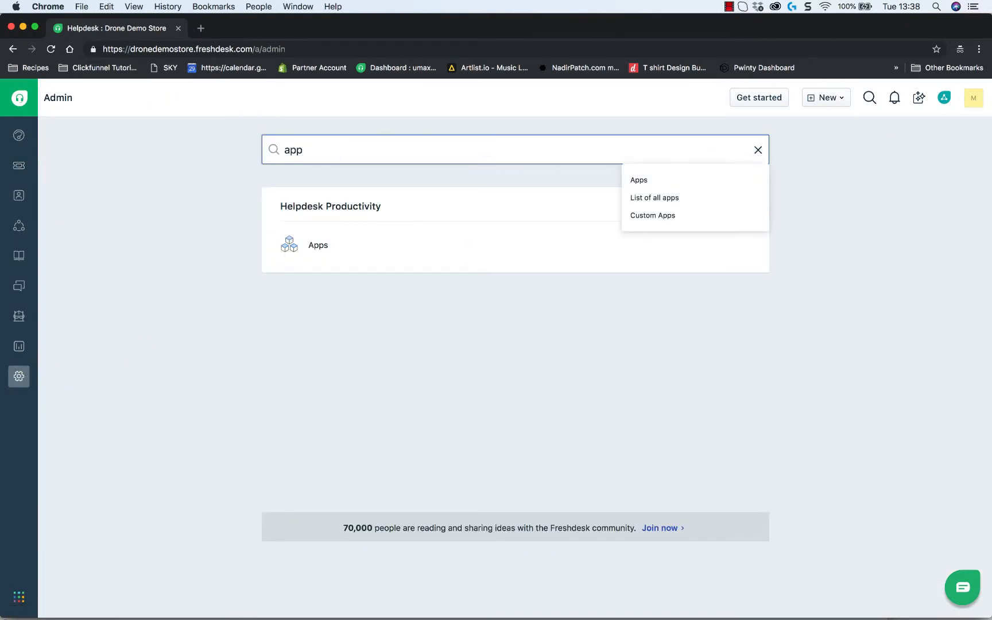
{"action": "left_click", "coordinate": [314, 245]}
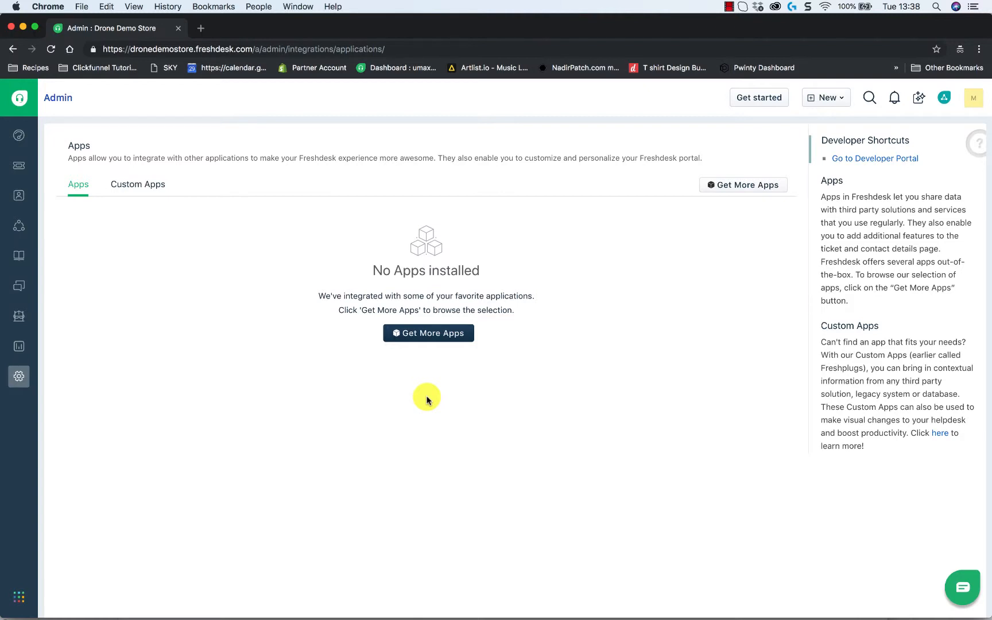
Search the Marketplace for "shopify", open the Shopify app and start installing it
{"action": "left_click", "coordinate": [427, 337]}
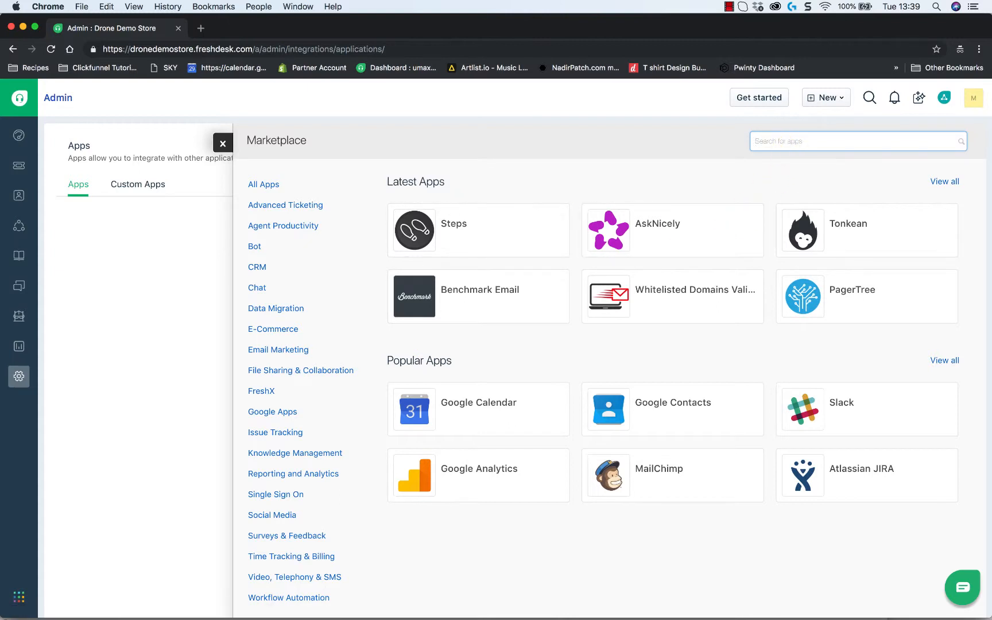
{"action": "type", "text": "shopify"}
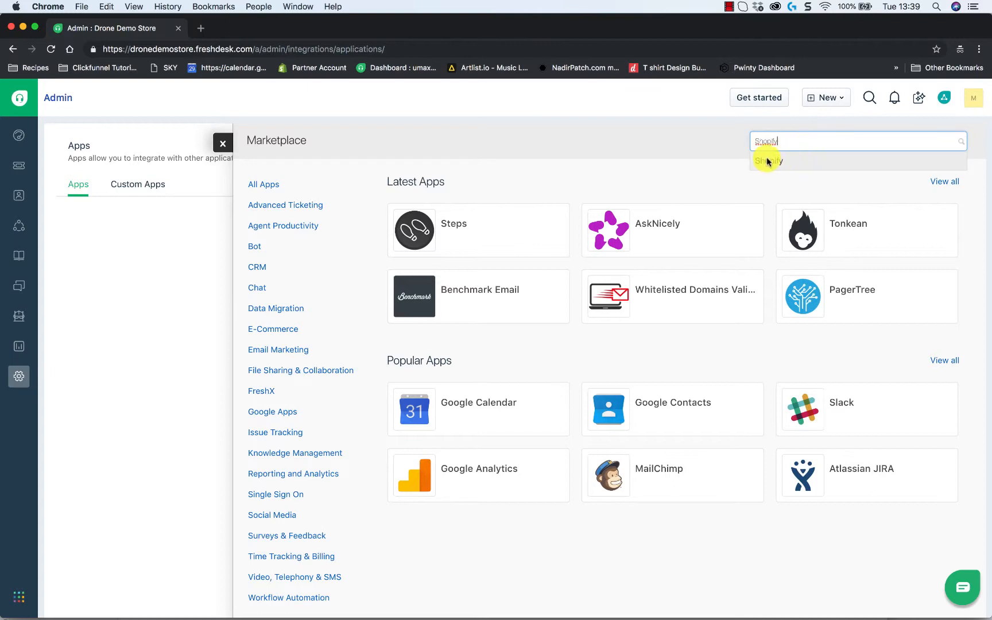
{"action": "left_click", "coordinate": [766, 161]}
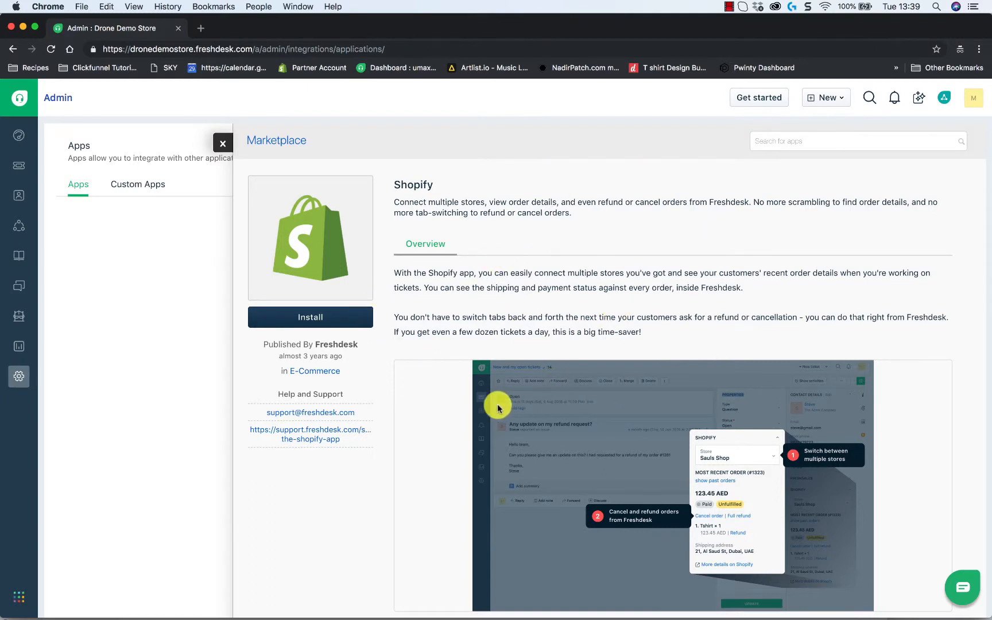
{"action": "left_click", "coordinate": [358, 317]}
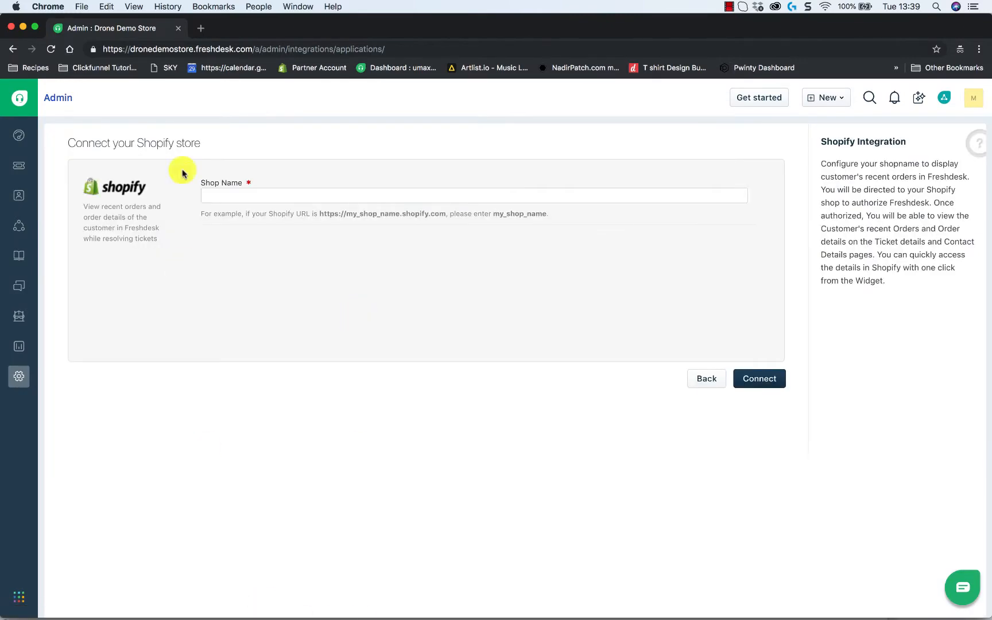
Log in to dronedemostore from Shopify Partners in the other Chrome window, copy its base URL and return to the Freshdesk window
{"action": "left_click", "coordinate": [23, 27]}
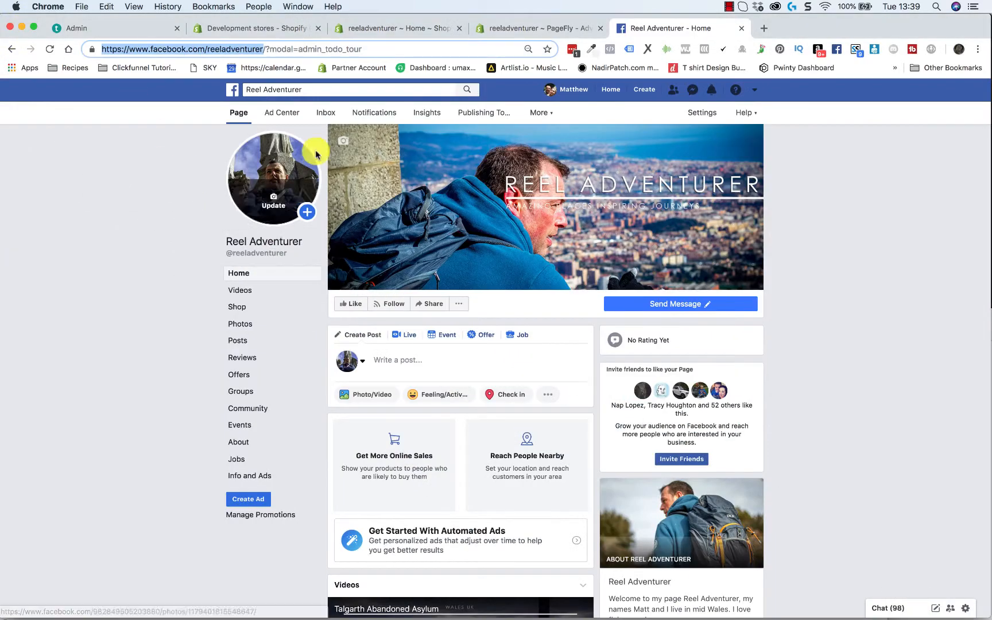
{"action": "left_click", "coordinate": [267, 26]}
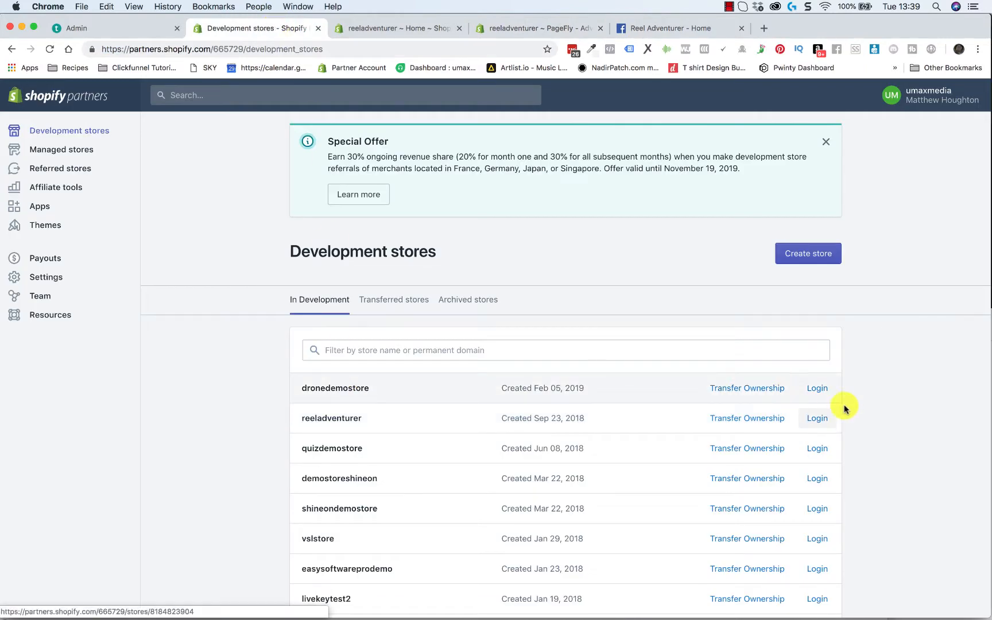
{"action": "left_click", "coordinate": [817, 392]}
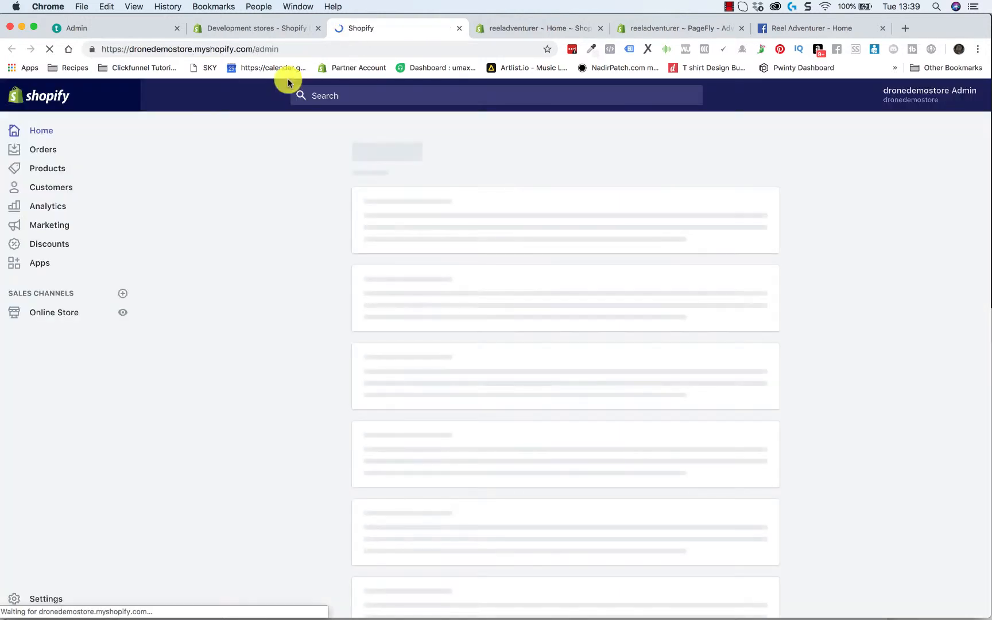
{"action": "left_click_drag", "start_coordinate": [253, 49], "coordinate": [89, 45]}
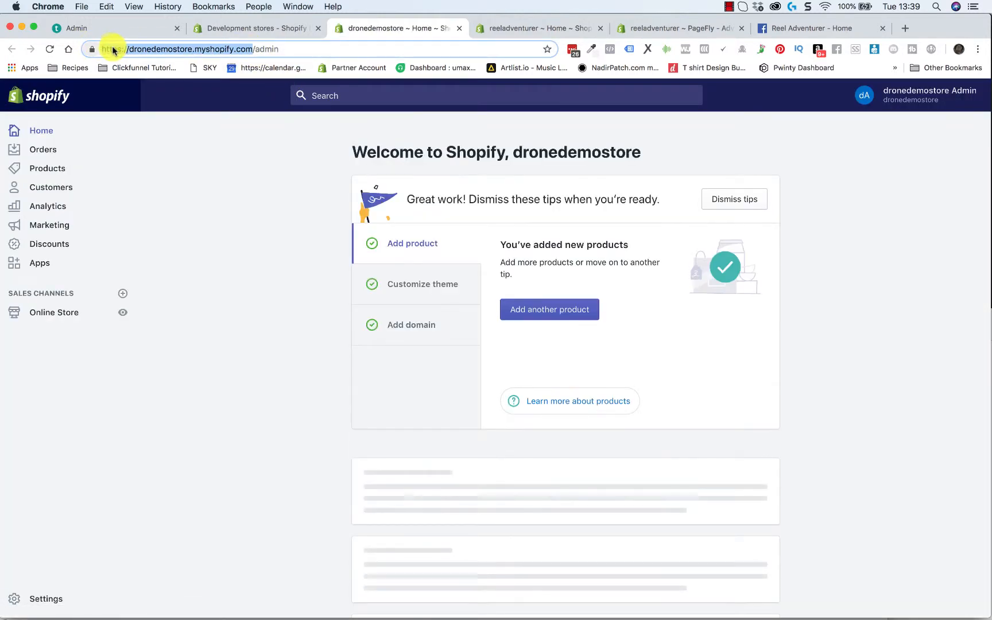
{"action": "right_click", "coordinate": [112, 51]}
{"action": "left_click", "coordinate": [137, 117]}
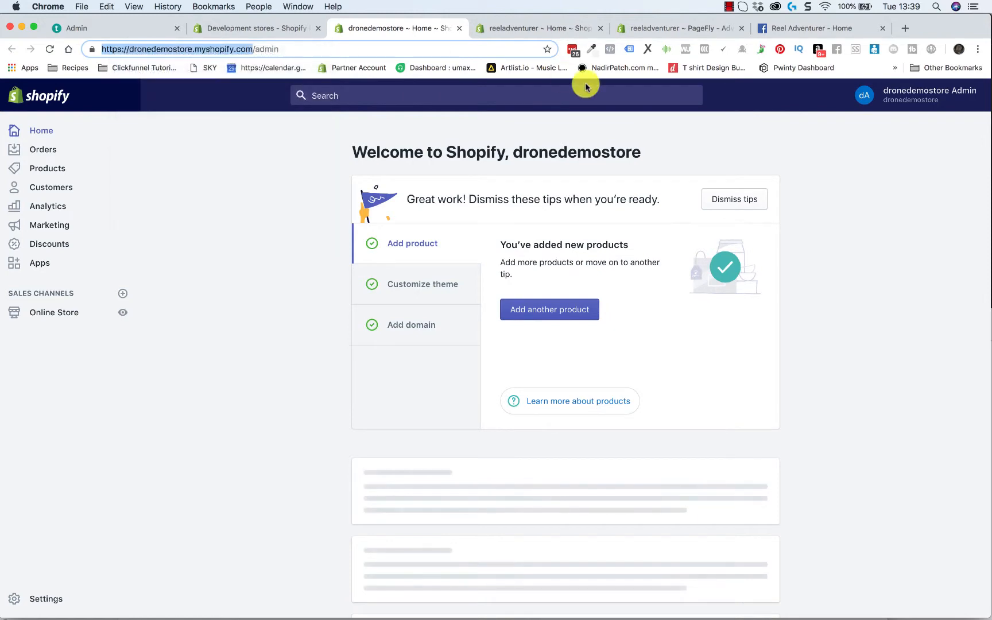
{"action": "left_click", "coordinate": [915, 607]}
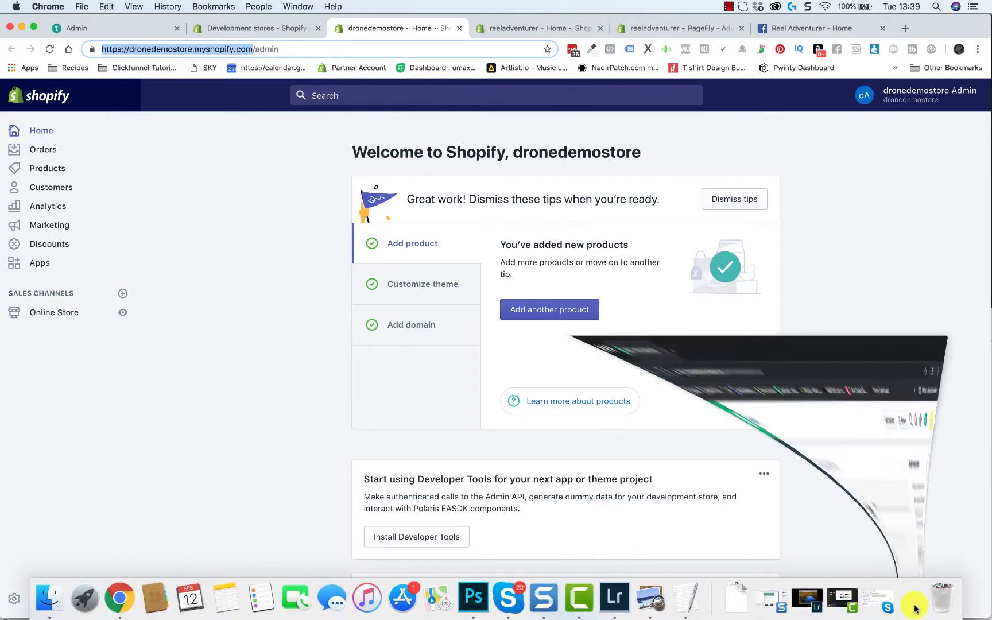
{"action": "left_click", "coordinate": [305, 196]}
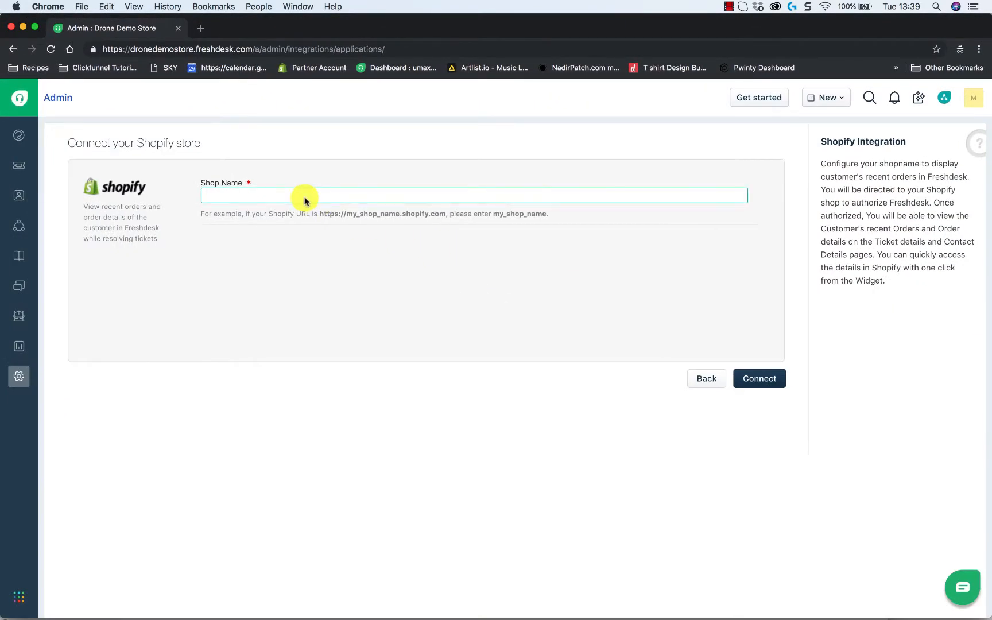
{"action": "key", "text": "super+v"}
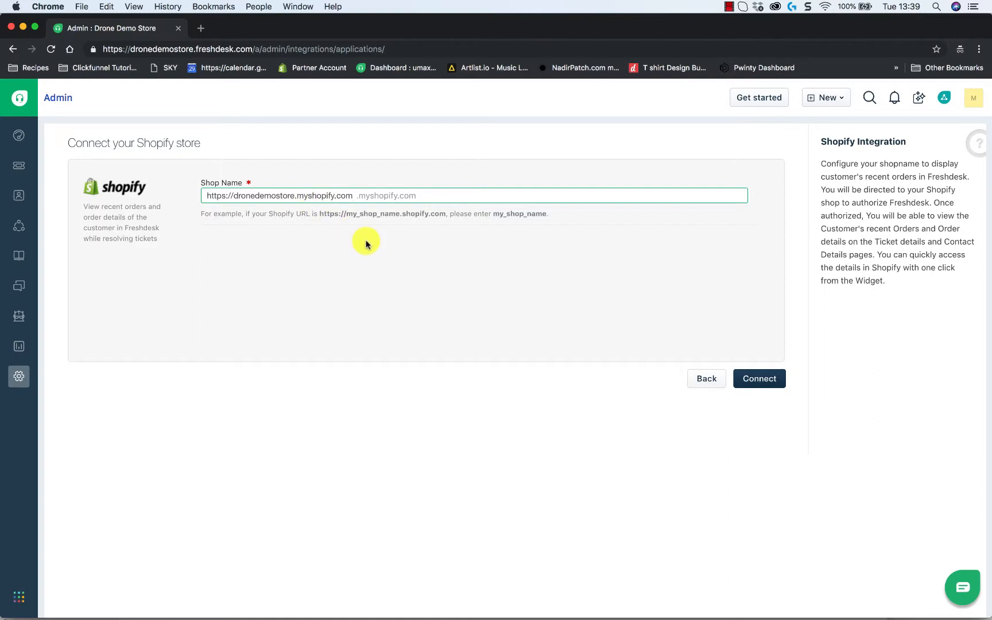
{"action": "key", "text": "BackSpace"}
{"action": "key", "text": "BackSpace"}
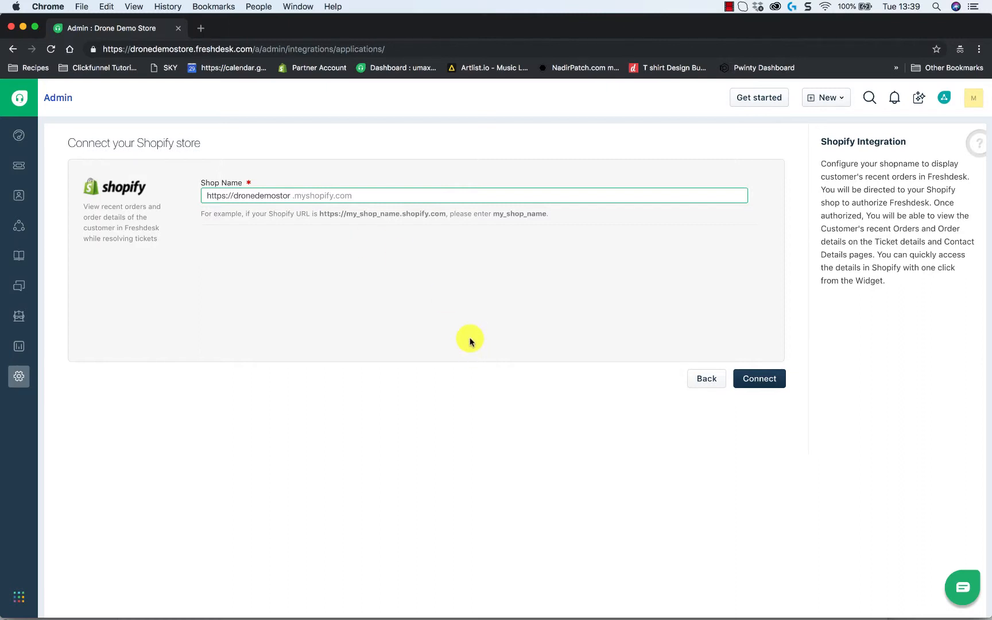
{"action": "type", "text": "e"}
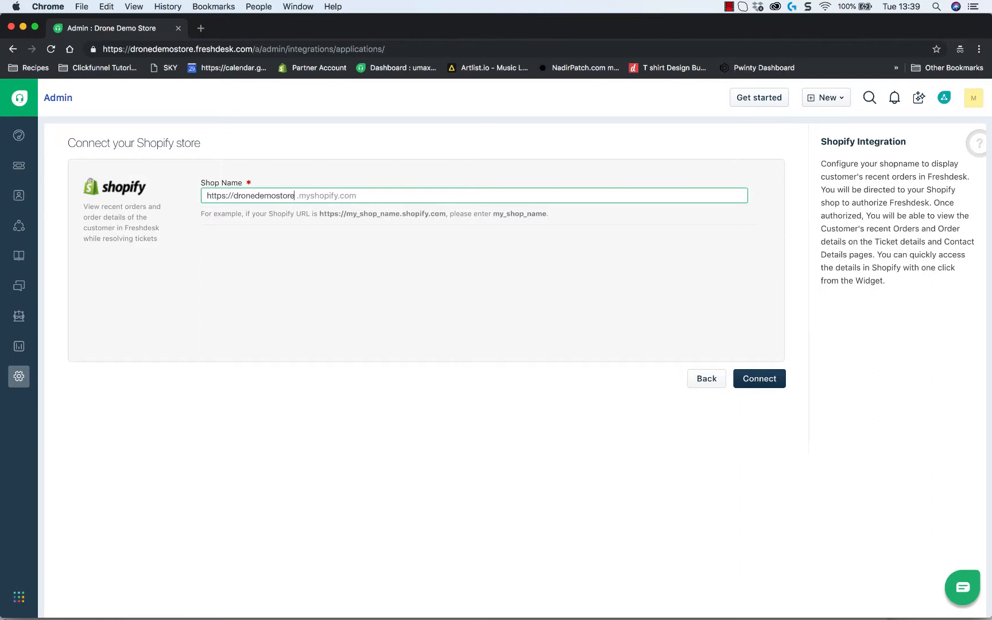
{"action": "left_click", "coordinate": [772, 380]}
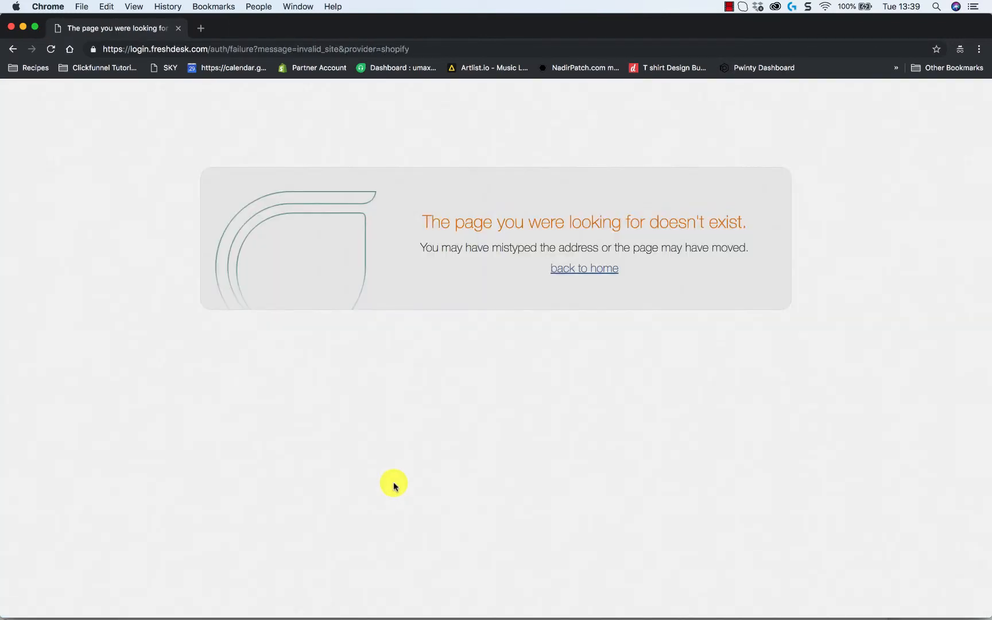
Return to the Apps settings, search the Marketplace for "shopify" again and restart the Shopify app installation
{"action": "left_click", "coordinate": [600, 267]}
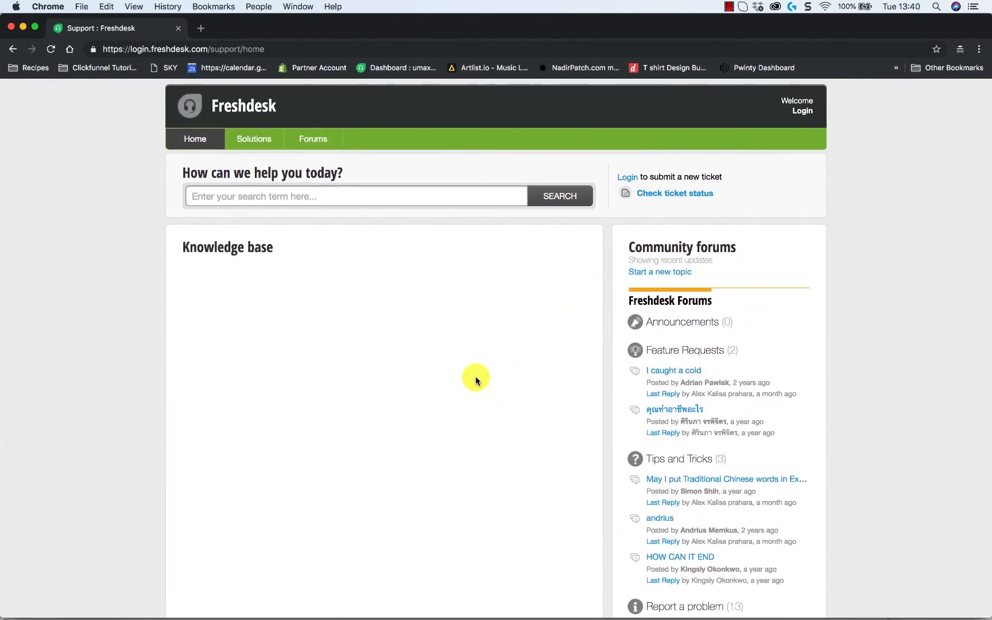
{"action": "left_click", "coordinate": [9, 50]}
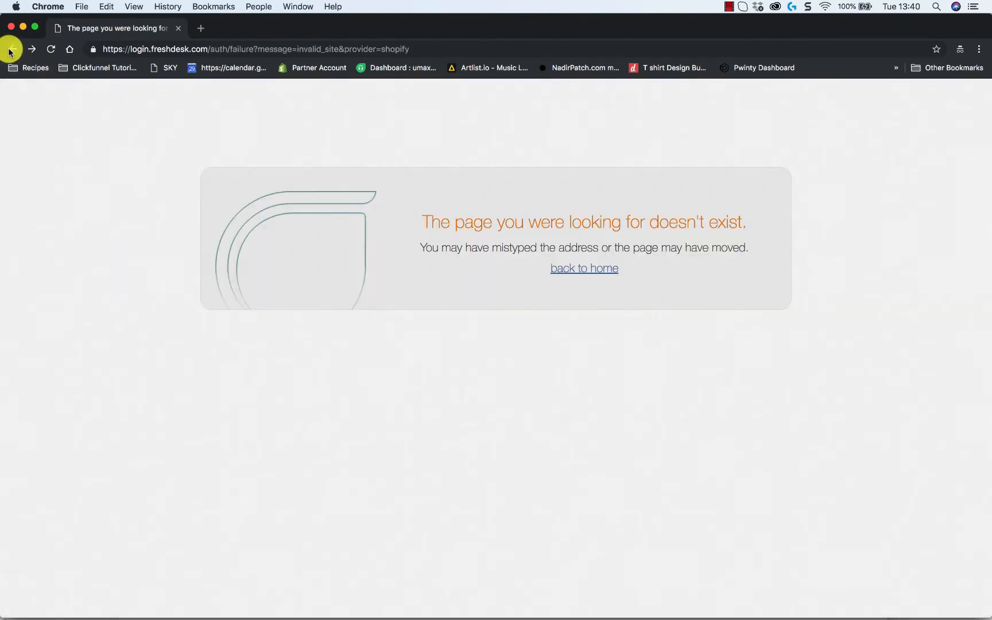
{"action": "left_click", "coordinate": [9, 50]}
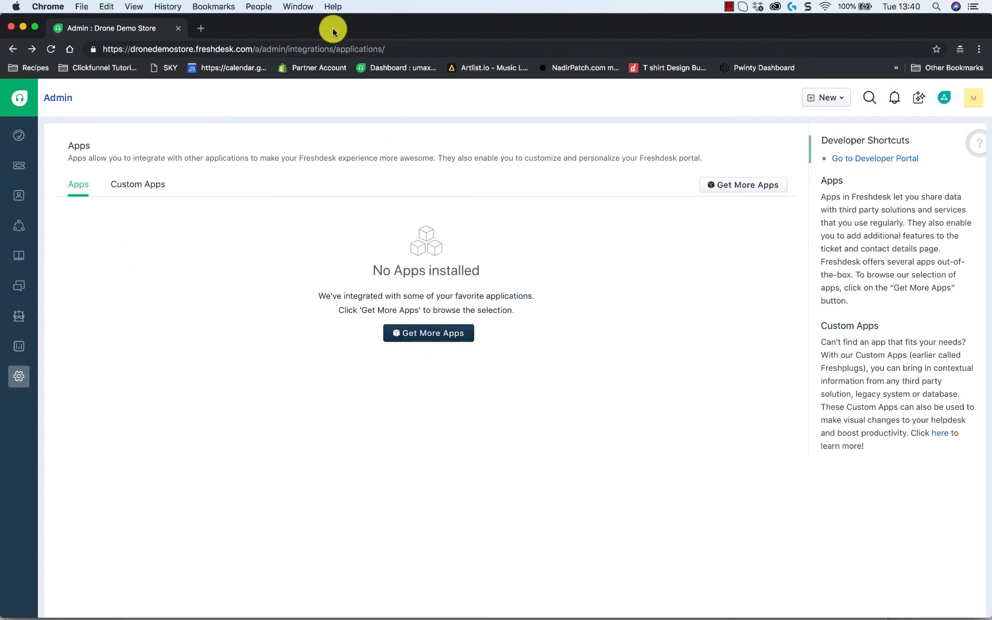
{"action": "left_click", "coordinate": [411, 336]}
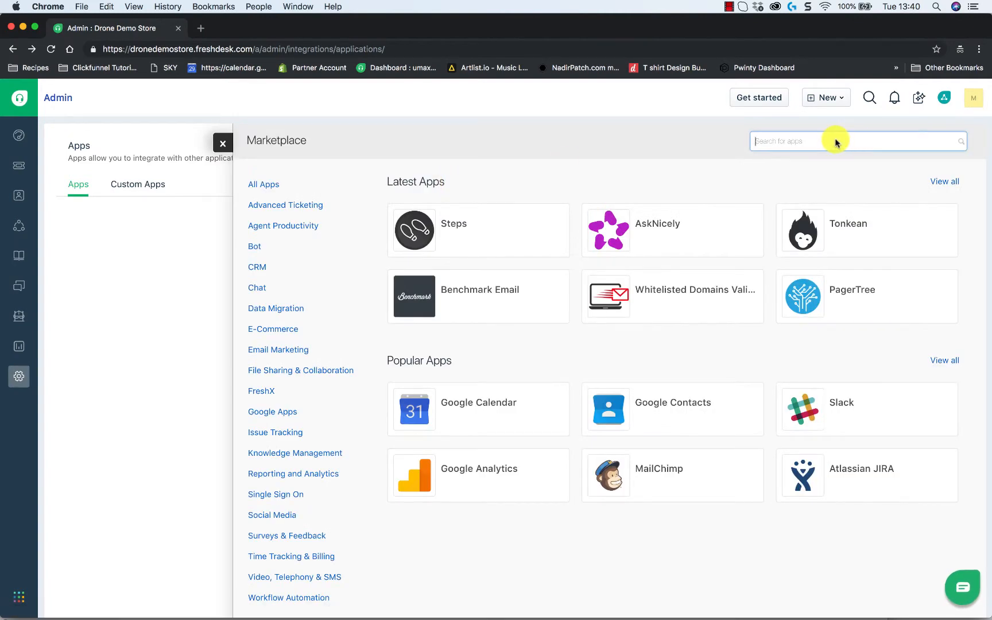
{"action": "type", "text": "shopify"}
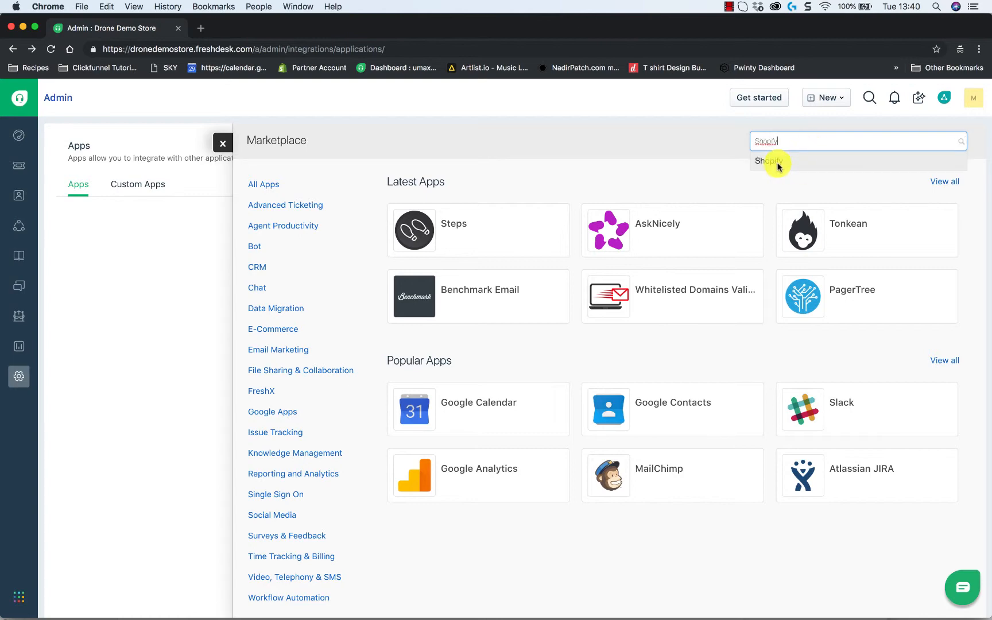
{"action": "left_click", "coordinate": [776, 162]}
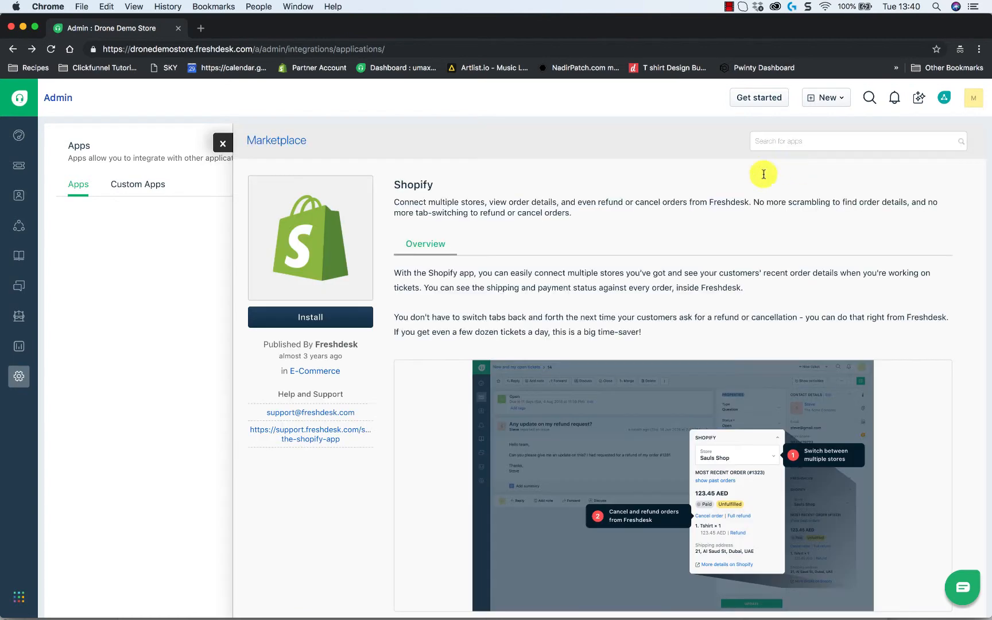
{"action": "left_click", "coordinate": [342, 325]}
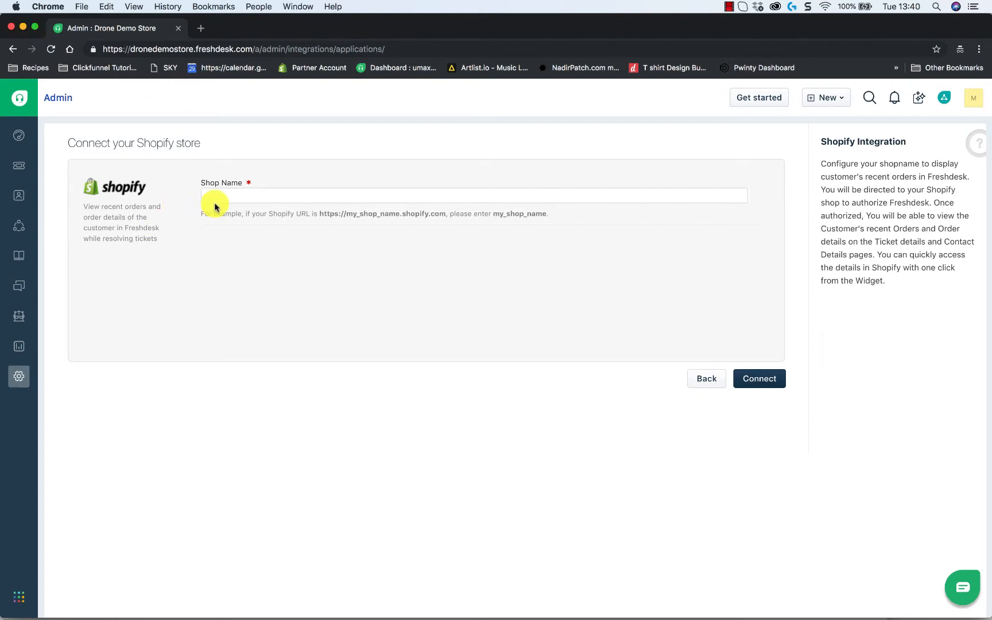
Compare the example shop URL under Shop Name with the dronedemostore address in the Shopify admin window
{"action": "left_click", "coordinate": [322, 197]}
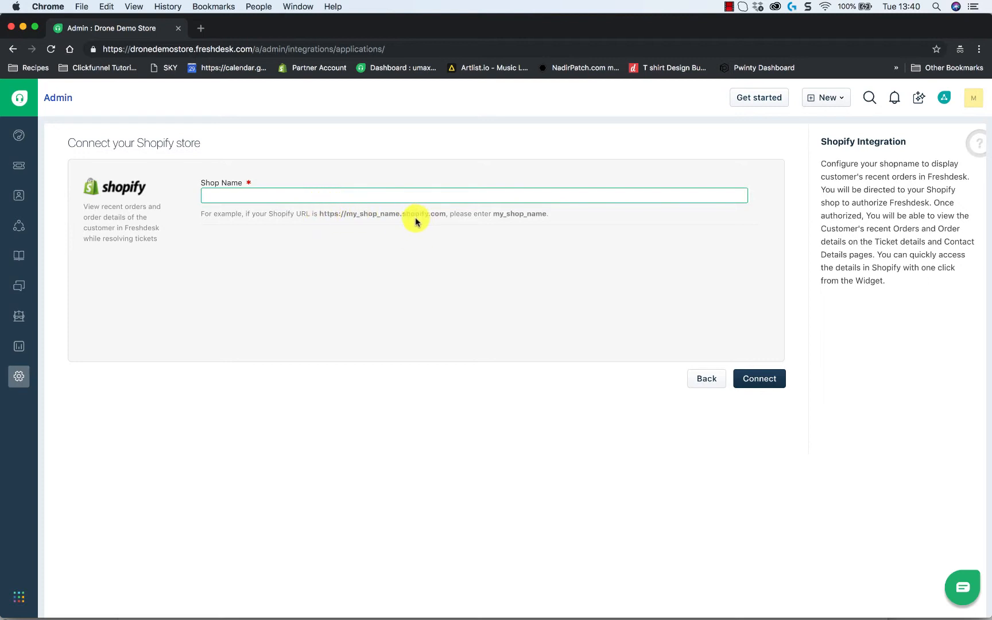
{"action": "left_click_drag", "start_coordinate": [446, 215], "coordinate": [319, 216]}
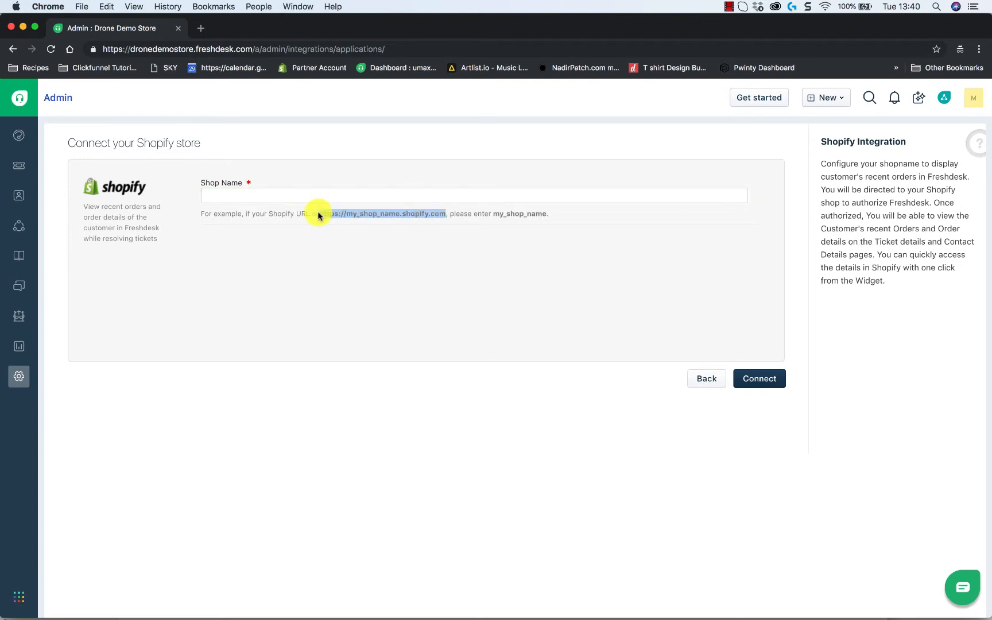
{"action": "left_click", "coordinate": [11, 26]}
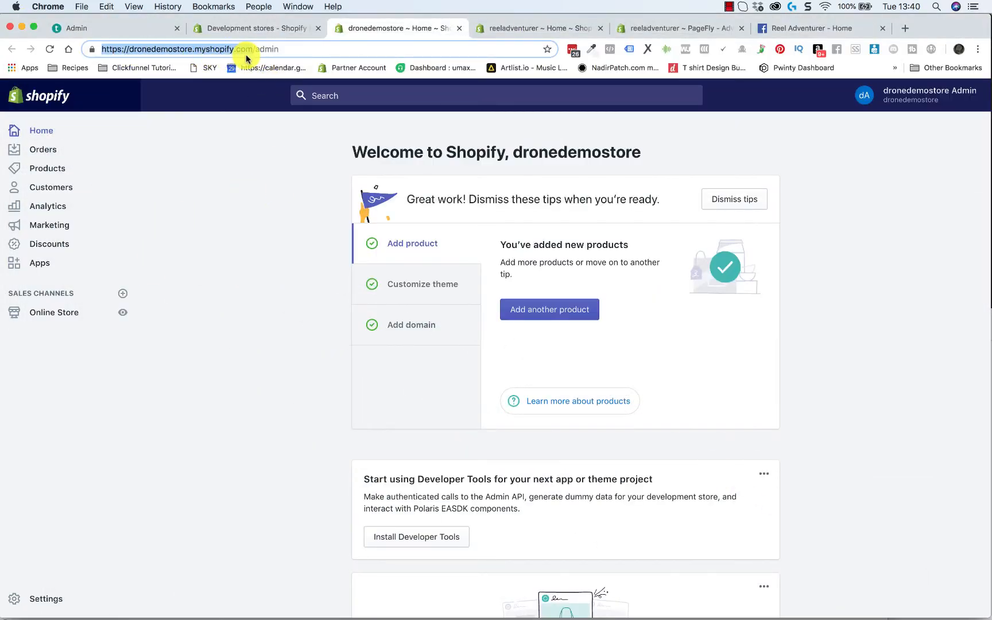
{"action": "left_click", "coordinate": [286, 52]}
{"action": "left_click_drag", "start_coordinate": [257, 51], "coordinate": [84, 47]}
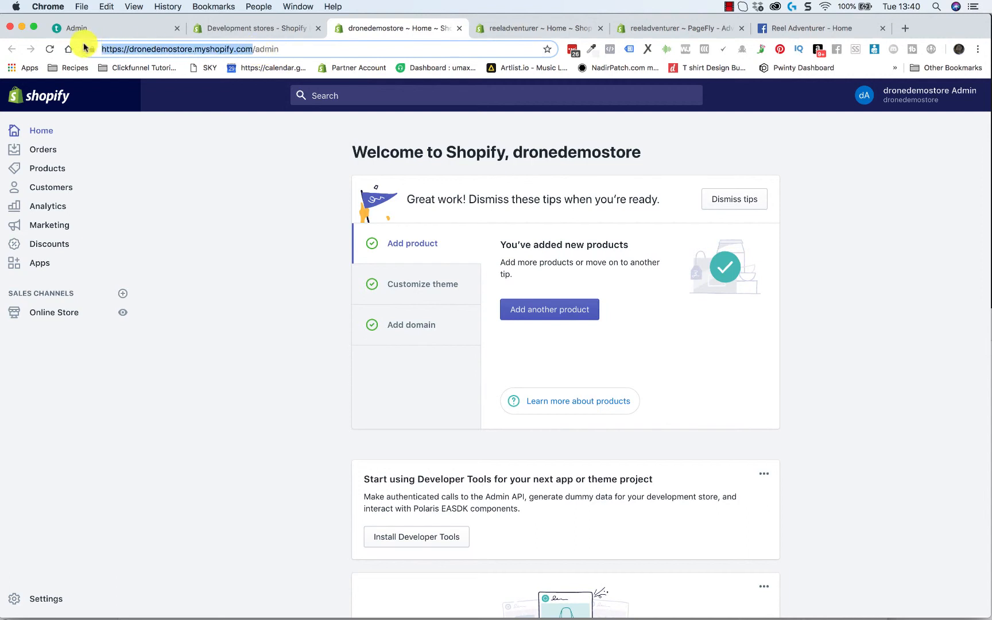
{"action": "left_click", "coordinate": [189, 50]}
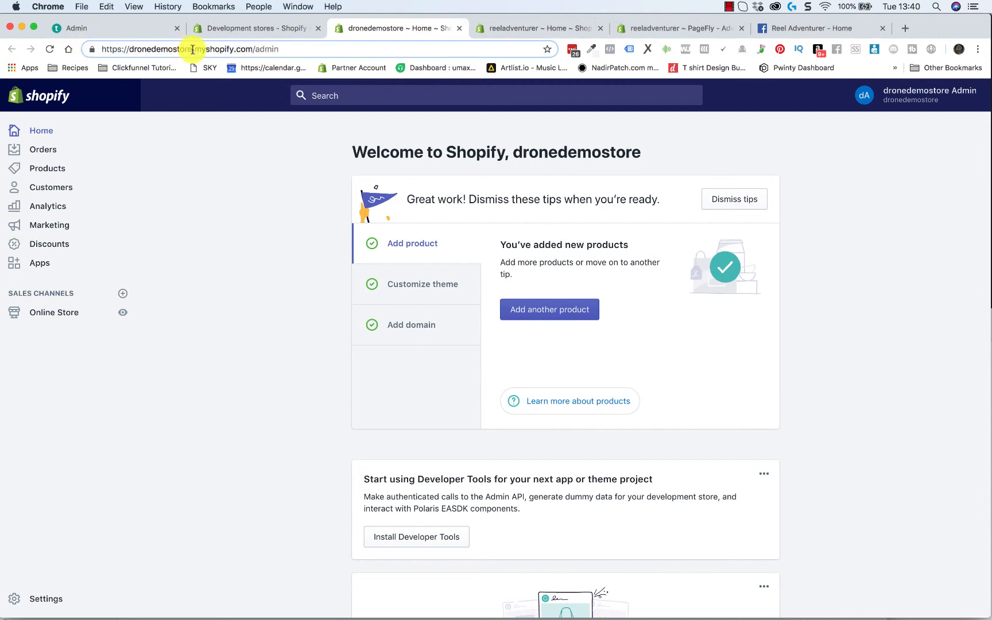
{"action": "left_click_drag", "start_coordinate": [192, 50], "coordinate": [62, 49]}
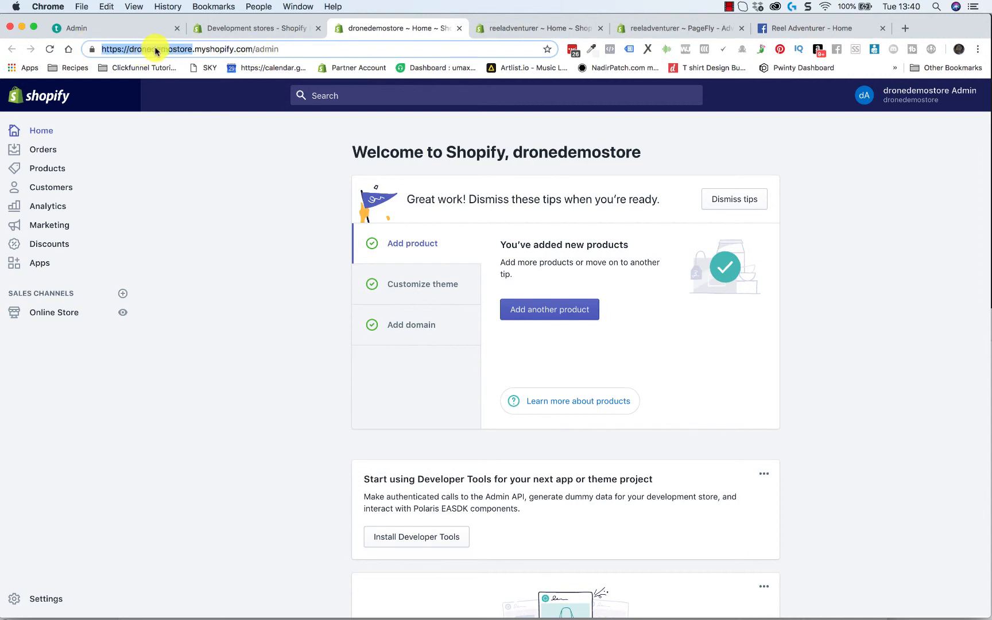
Return to the Freshdesk window and leave the Shopify connection form for the ticket list
{"action": "mouse_move", "coordinate": [863, 618]}
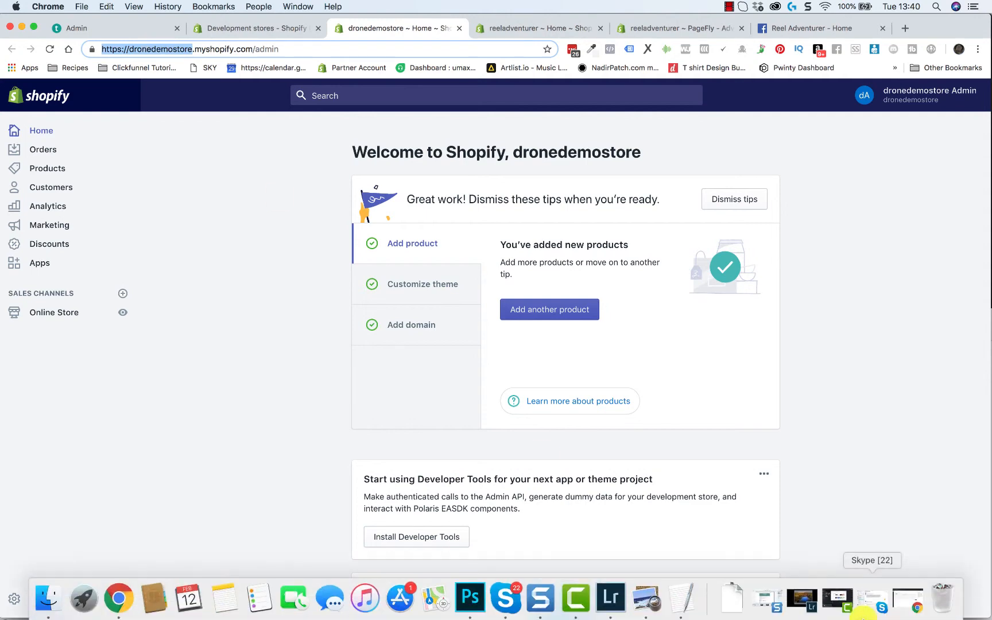
{"action": "left_click", "coordinate": [916, 603]}
{"action": "left_click", "coordinate": [354, 194]}
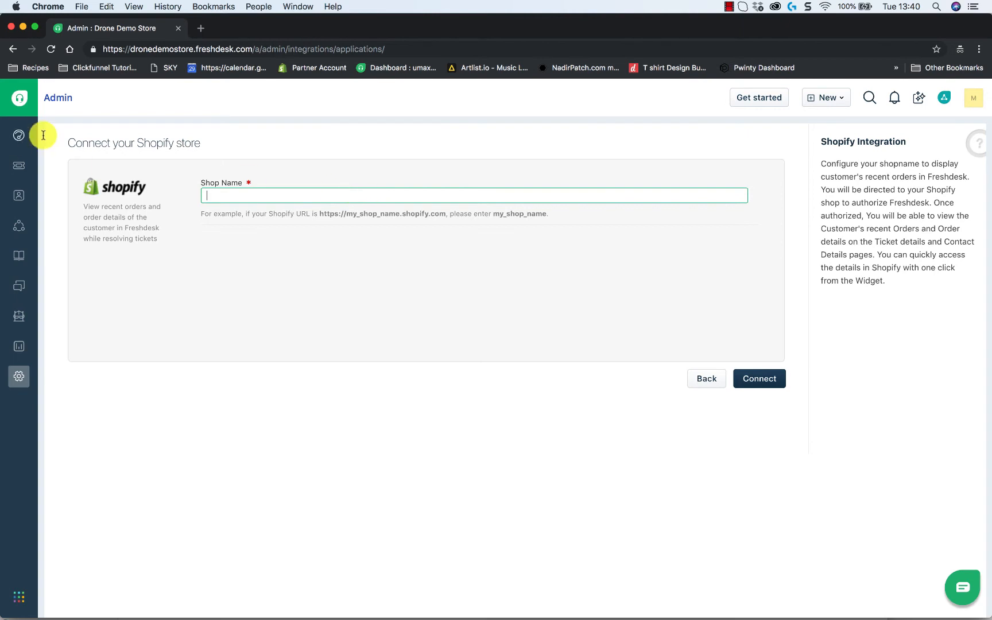
{"action": "left_click", "coordinate": [23, 169]}
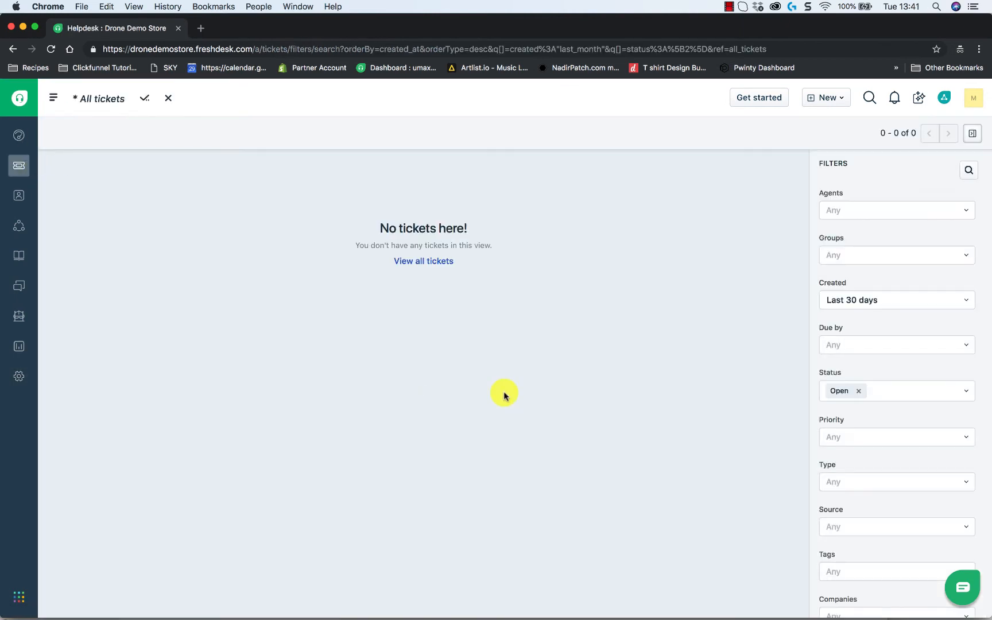